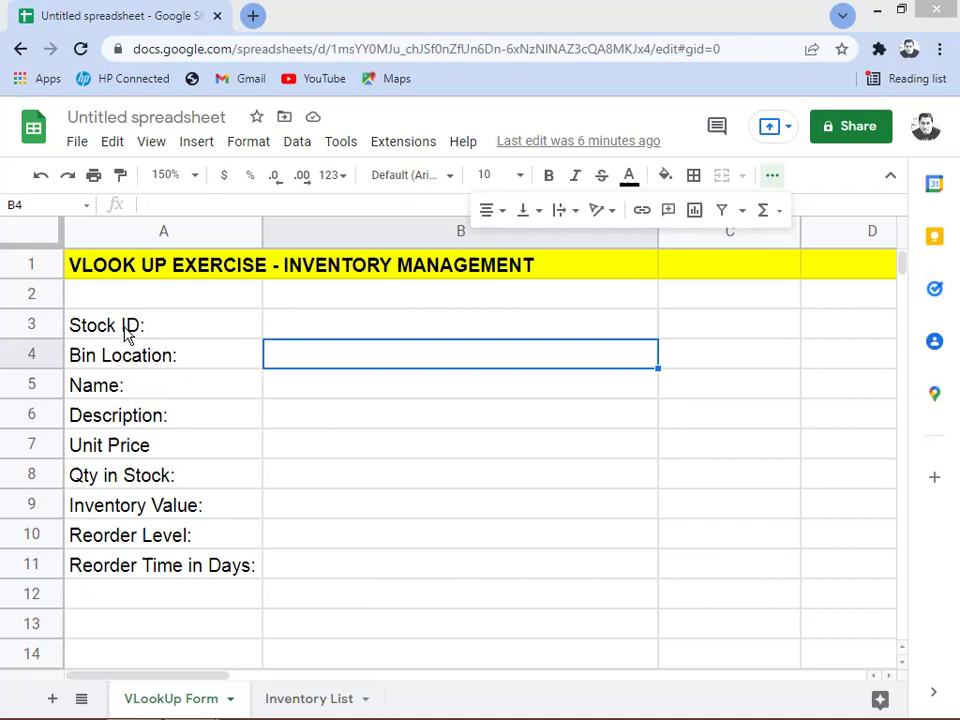
Step: Review the form's field labels, from Bin Location through Reorder Time in Days
left_click(143, 364)
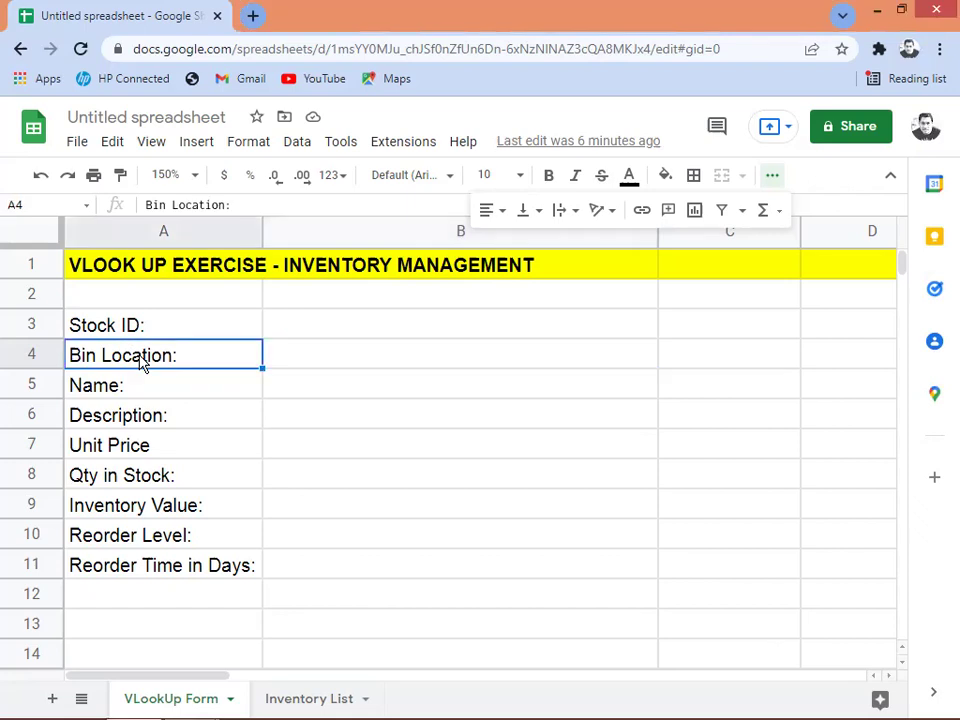
left_click(145, 390)
left_click(156, 416)
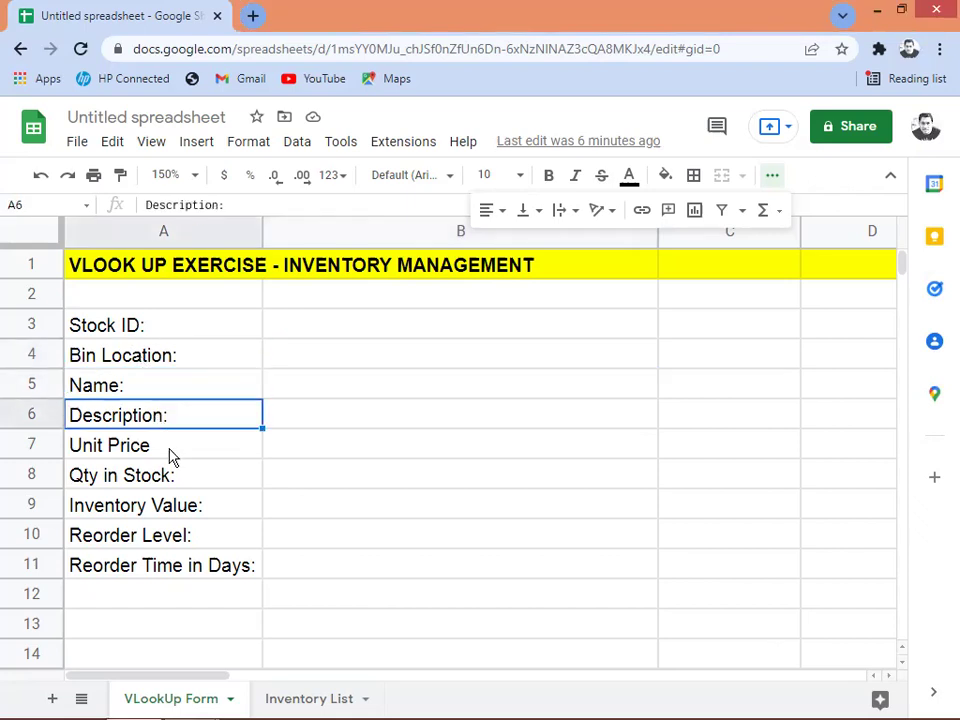
left_click(172, 452)
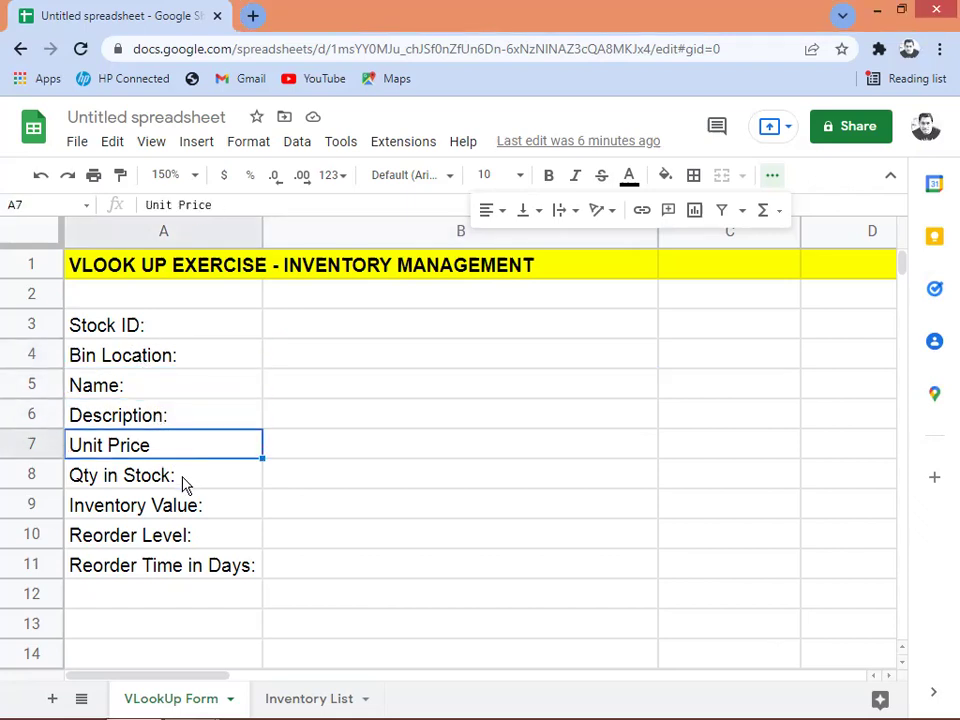
left_click(184, 483)
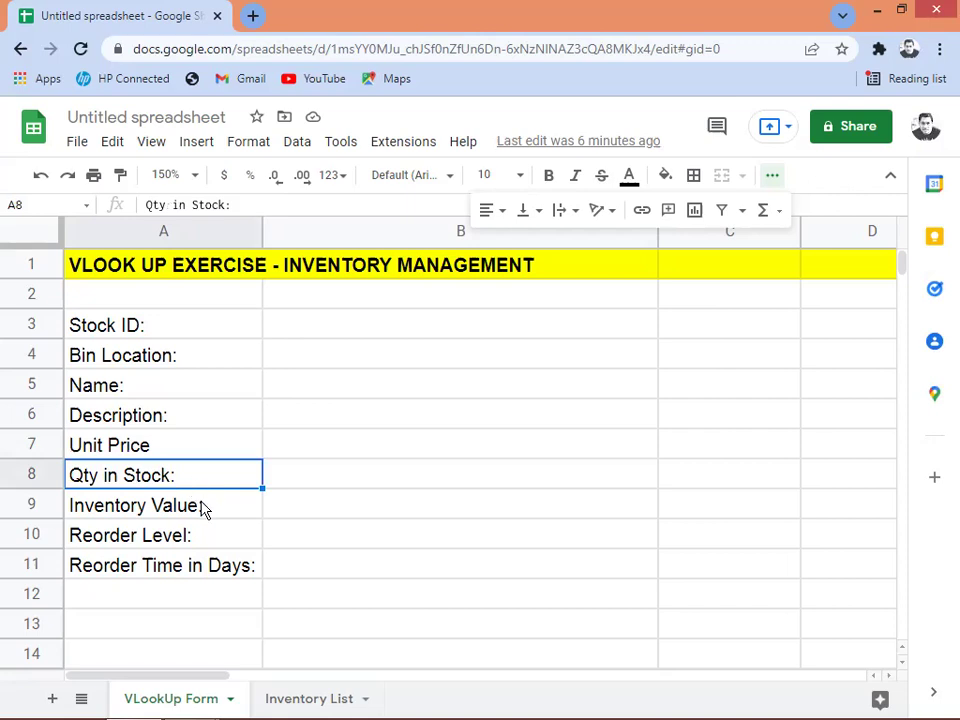
left_click(210, 508)
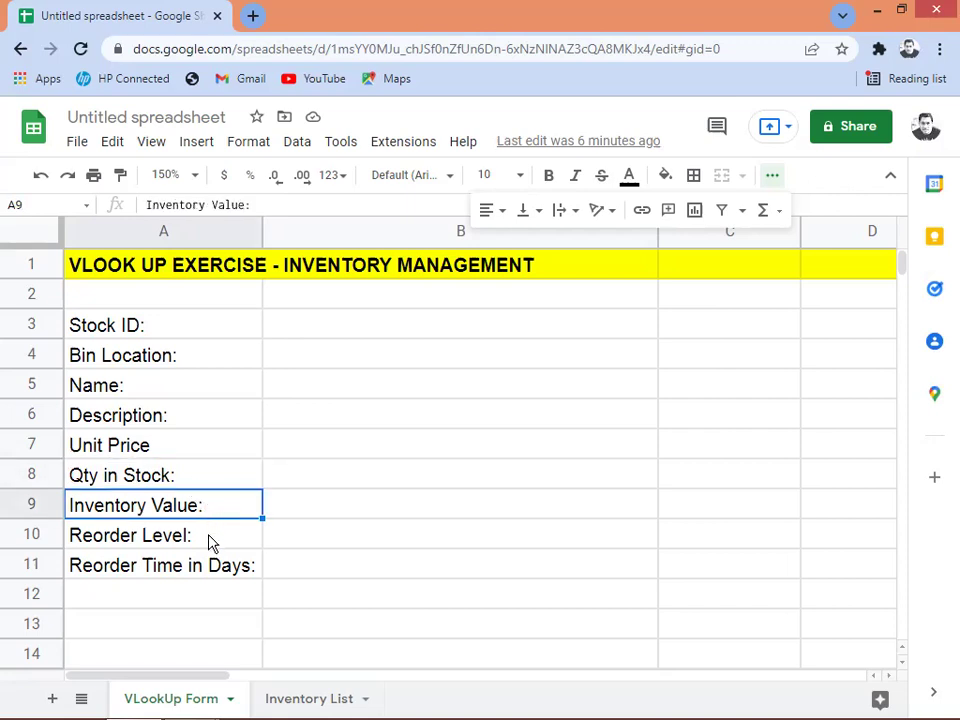
left_click(207, 543)
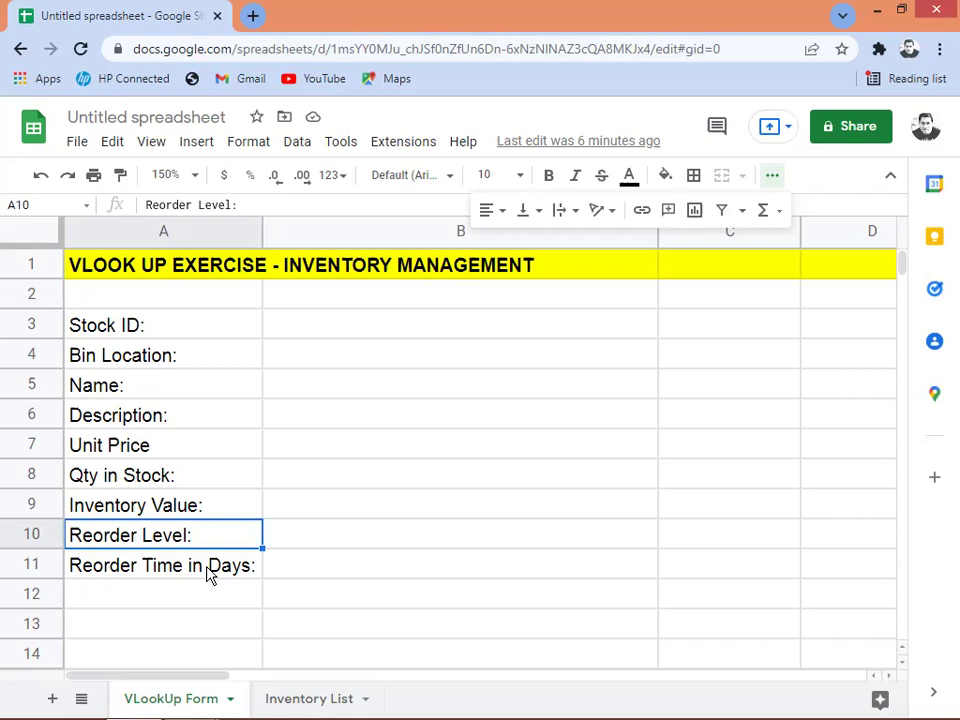
left_click(210, 570)
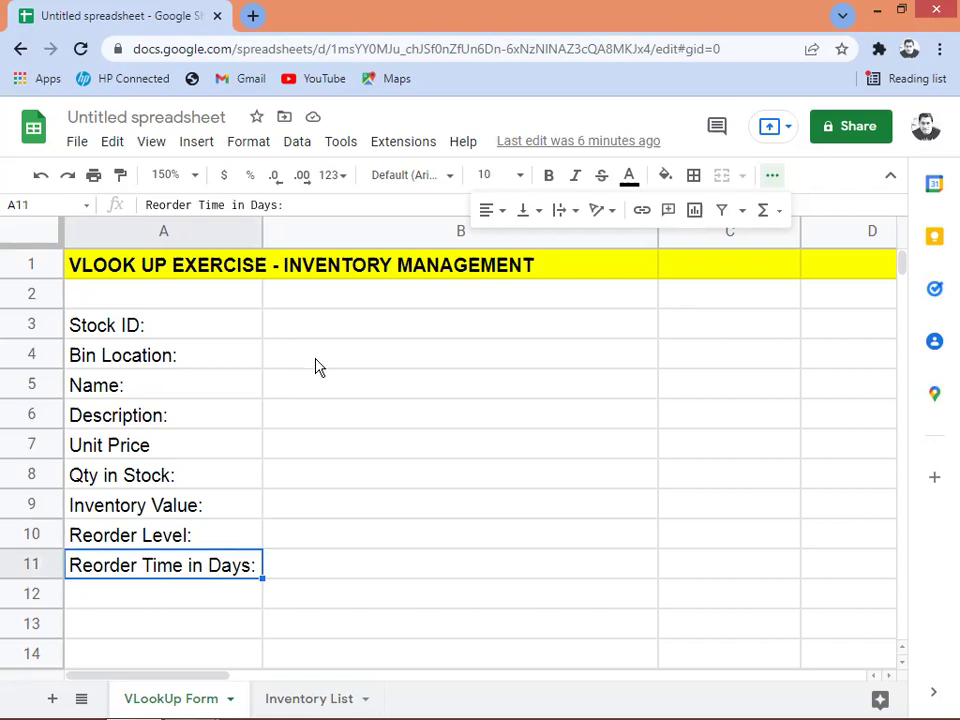
Step: On Inventory List, review the Stock ID, Bin Location, Name, Description and Unit Price headers
left_click(310, 700)
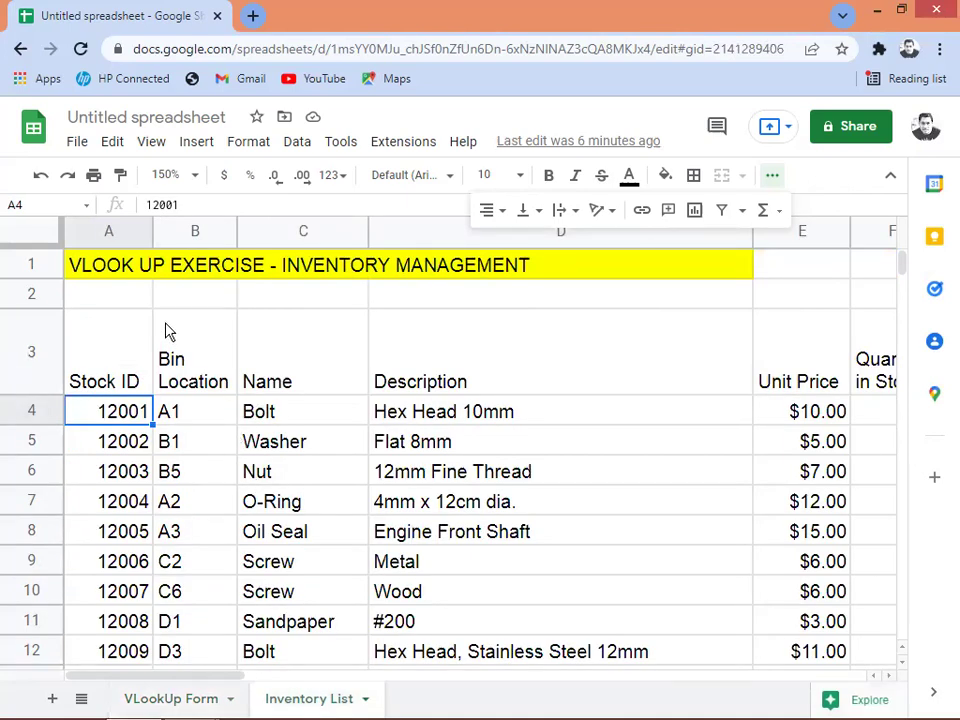
left_click(110, 372)
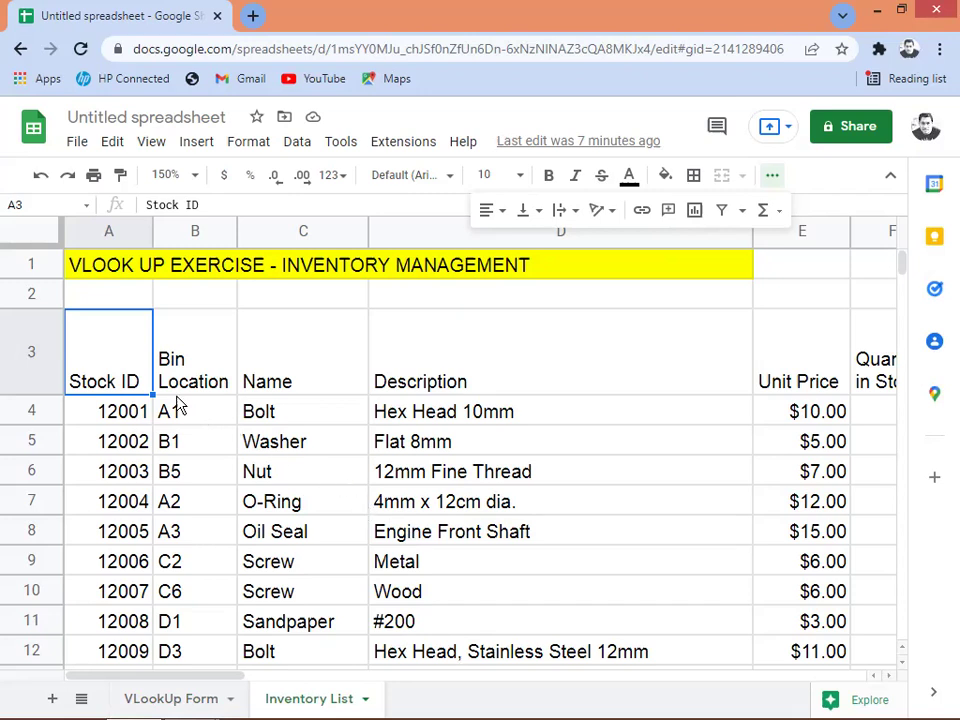
left_click(234, 368)
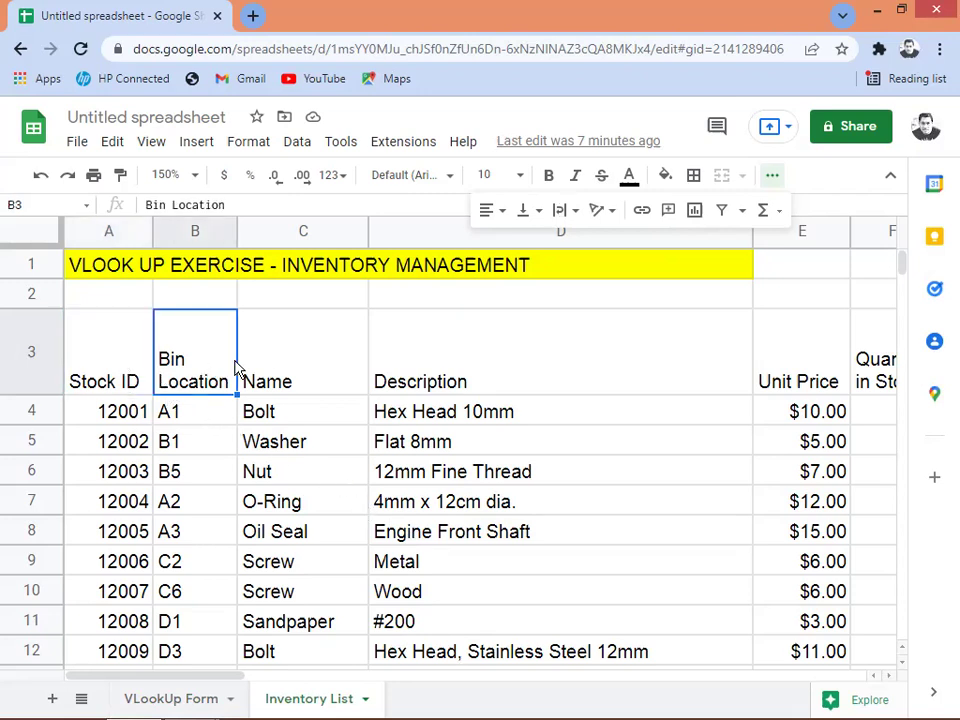
left_click(300, 377)
left_click(420, 377)
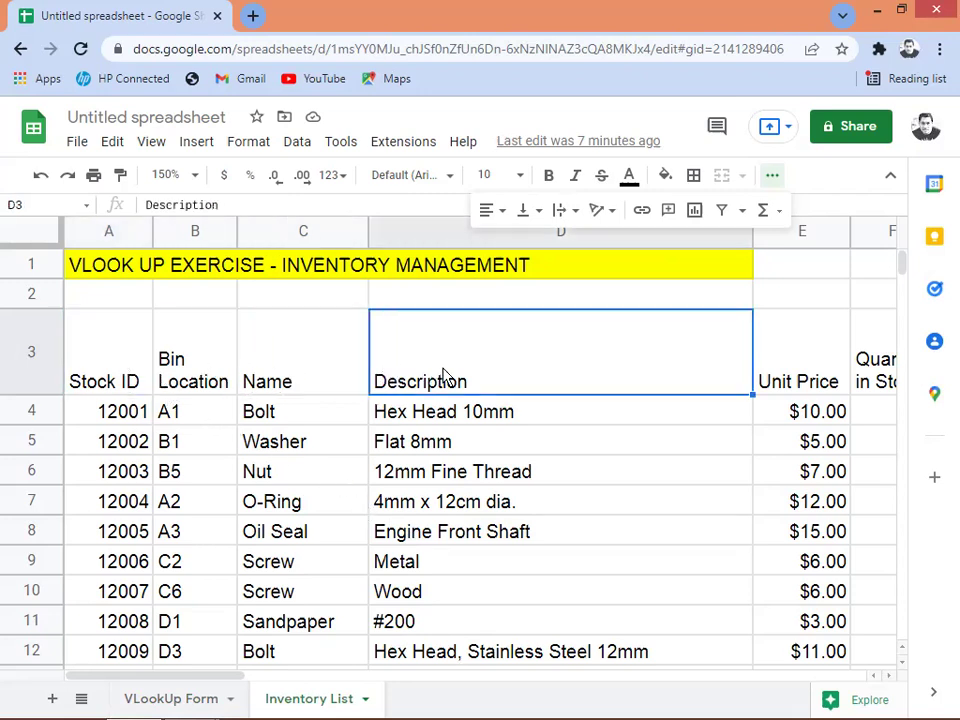
left_click(794, 379)
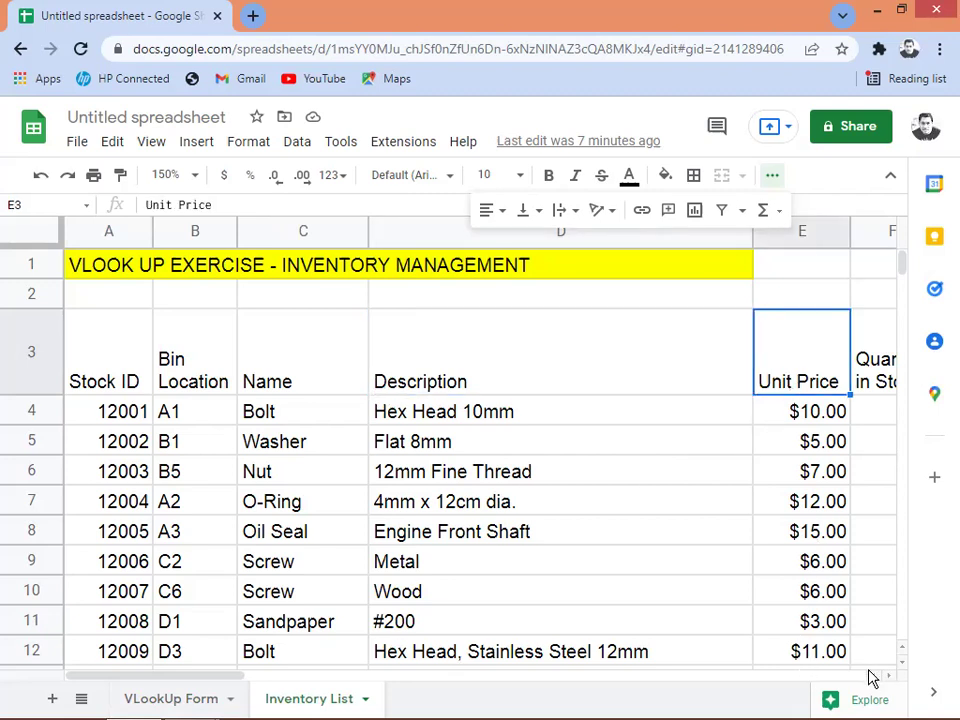
Step: Scroll the inventory table right to see the remaining columns, then back
left_click(889, 677)
left_click(889, 677)
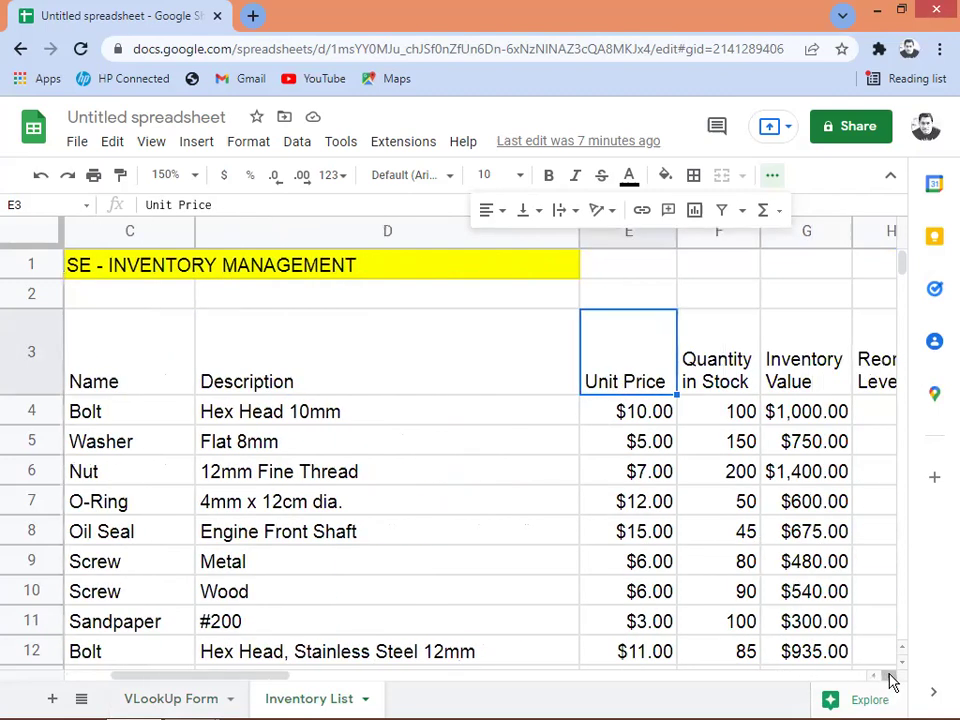
left_click(889, 677)
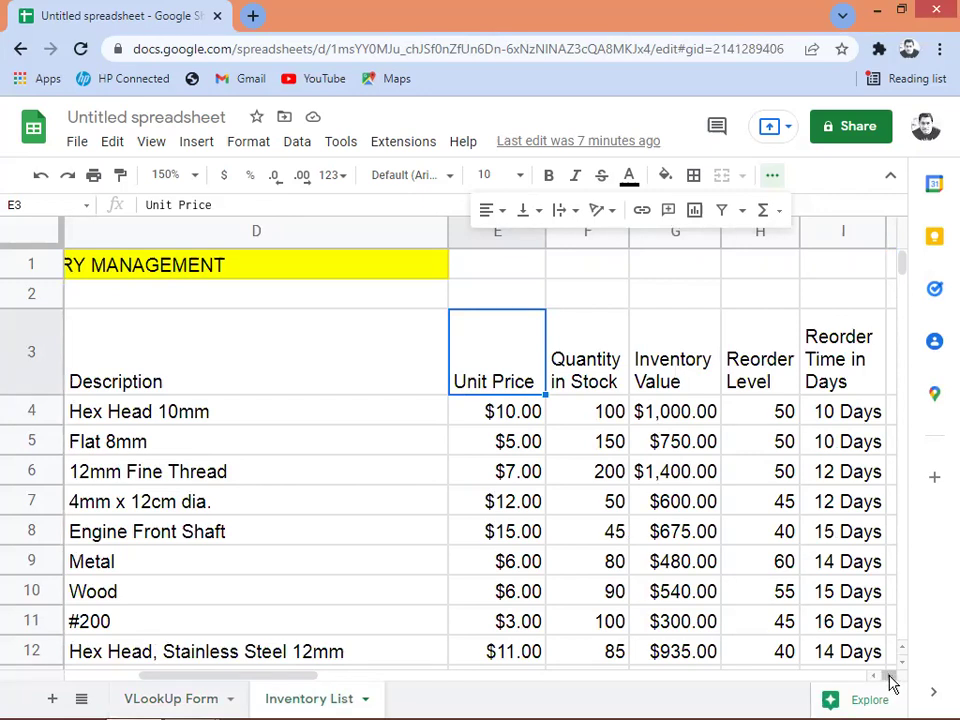
left_click(889, 677)
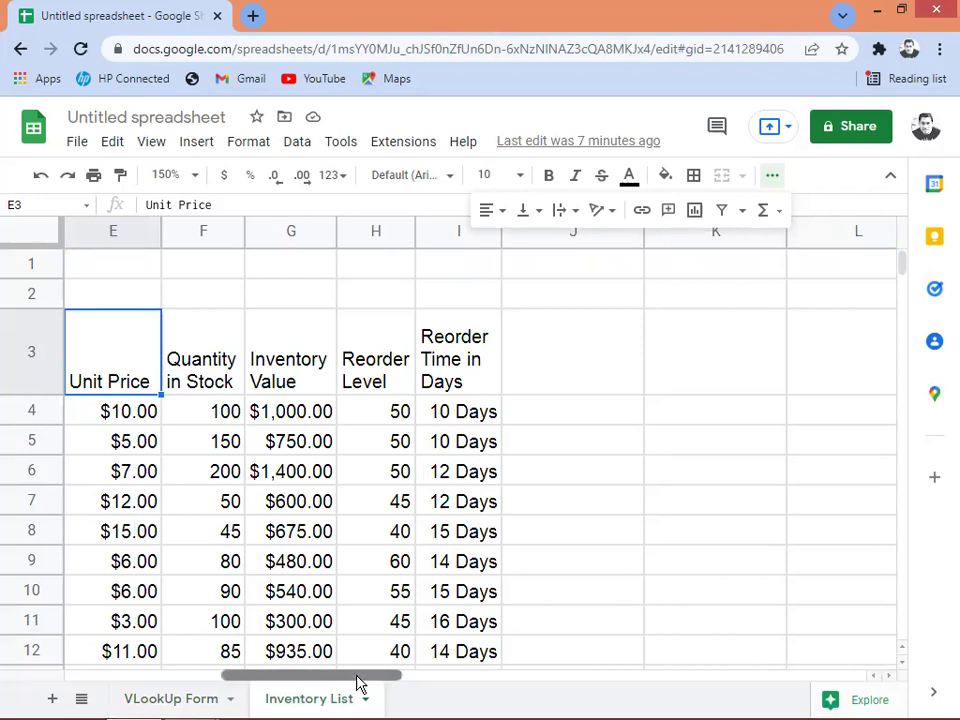
left_click_drag(360, 679, 150, 662)
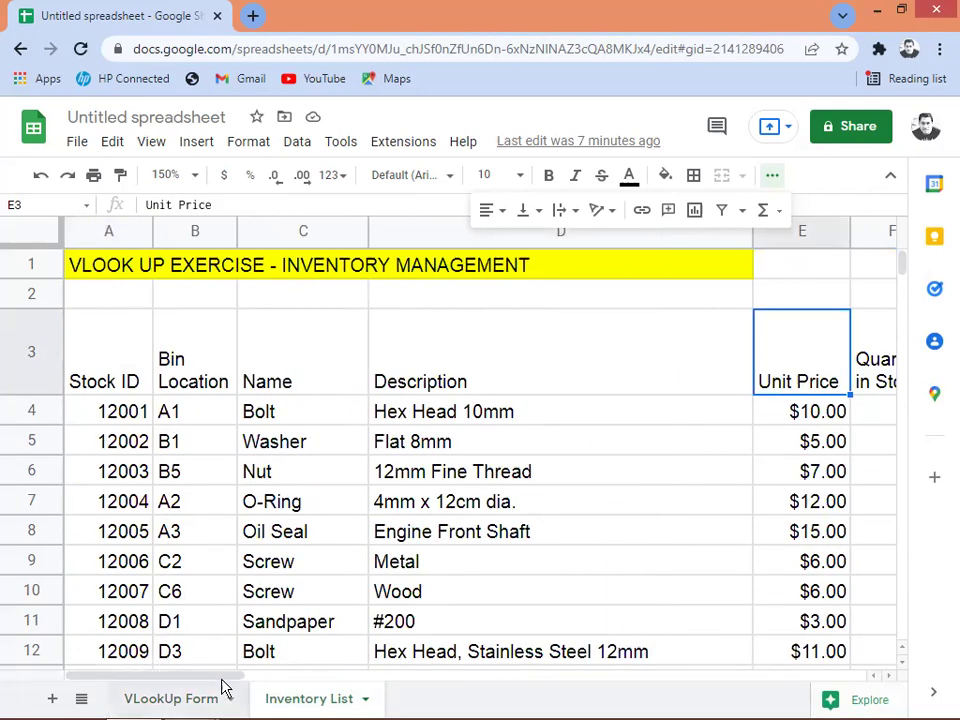
Step: Back on VLookUp Form, select the Bin Location cell B4 and Stock ID cell B3
left_click(174, 700)
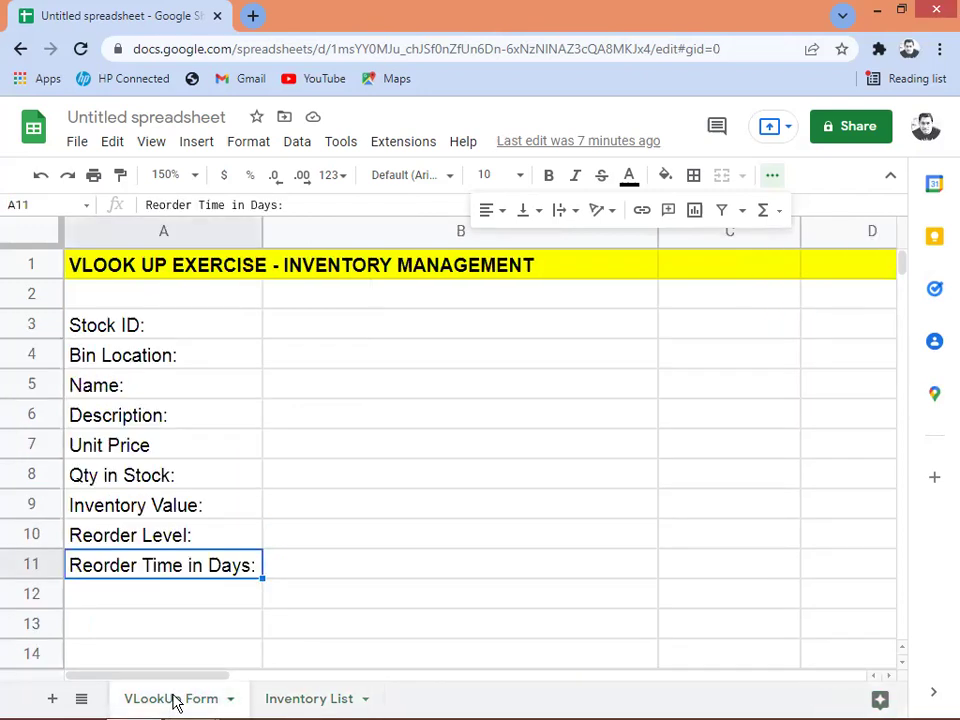
left_click(312, 369)
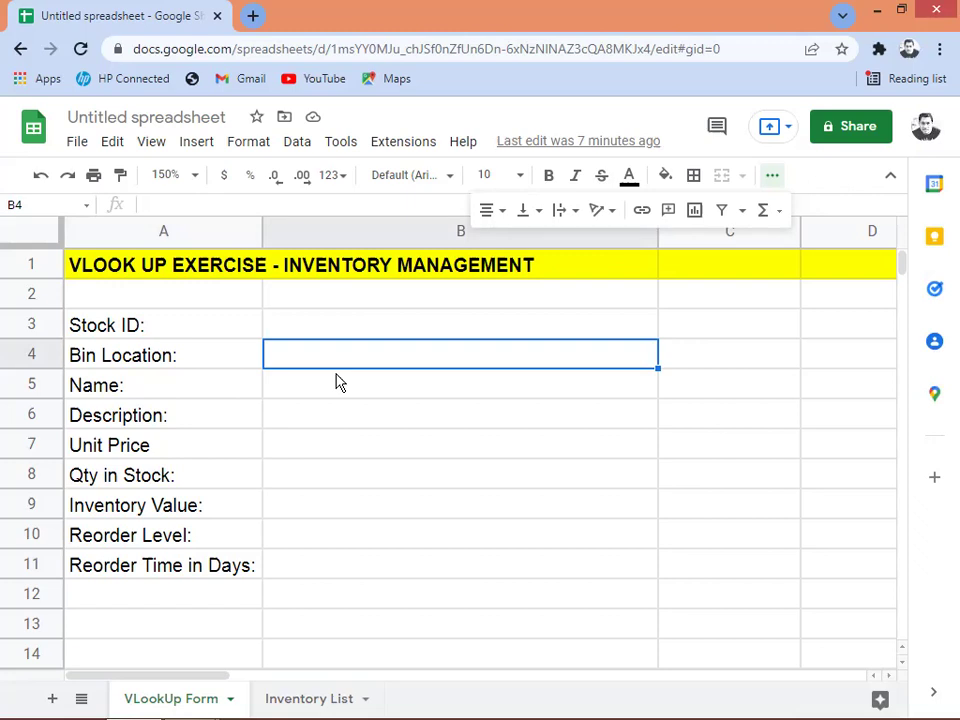
left_click(308, 329)
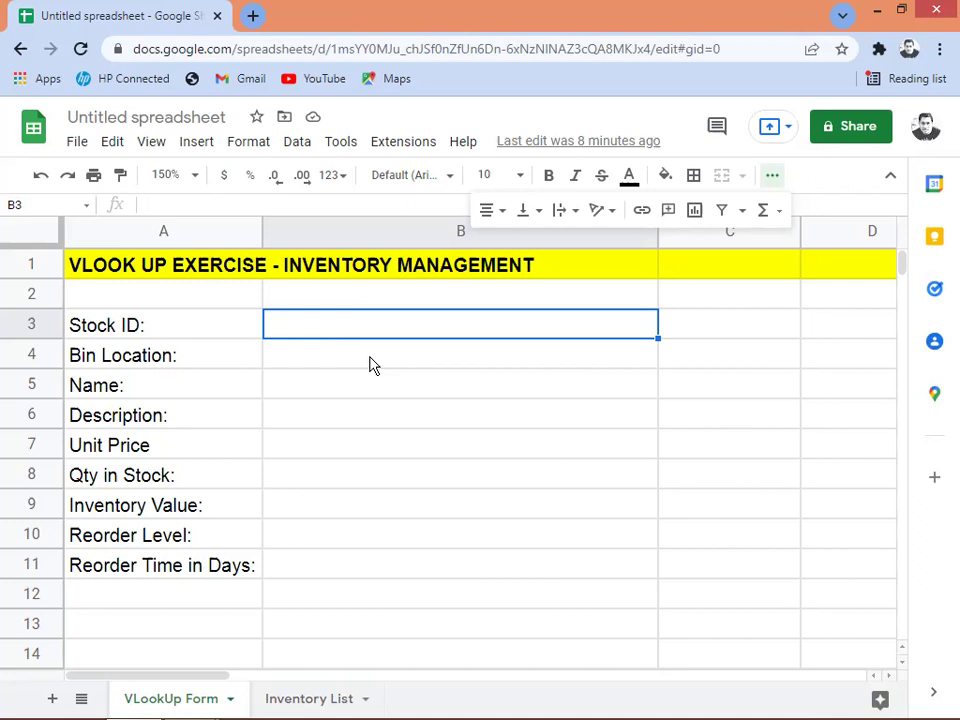
Step: Check the first Stock ID 12001 on Inventory List, then return and select B4
left_click(287, 700)
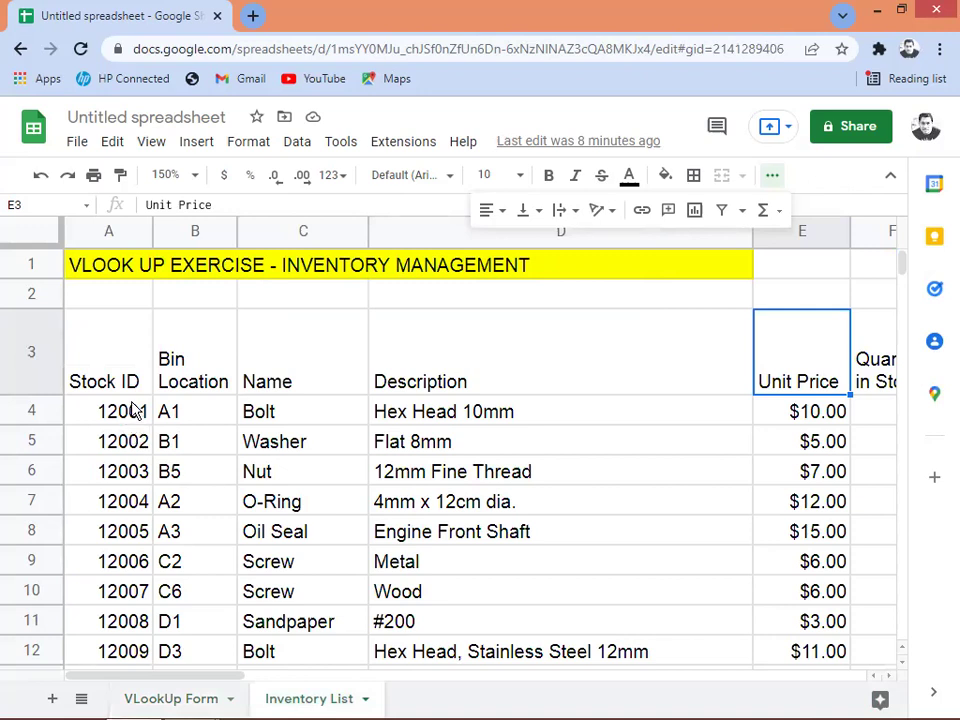
left_click(135, 410)
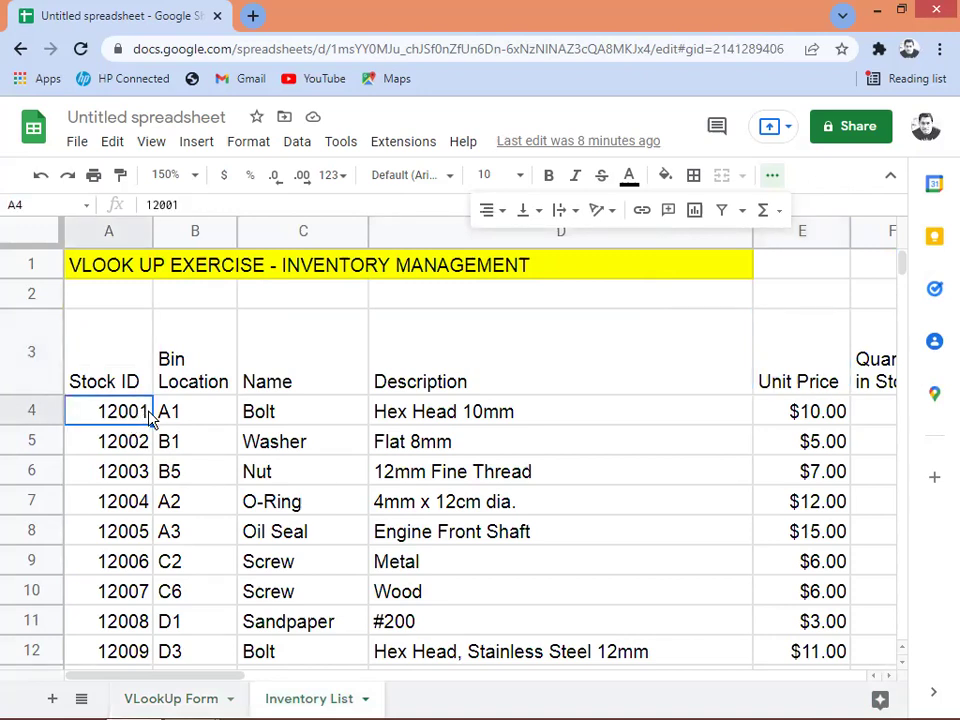
left_click(182, 699)
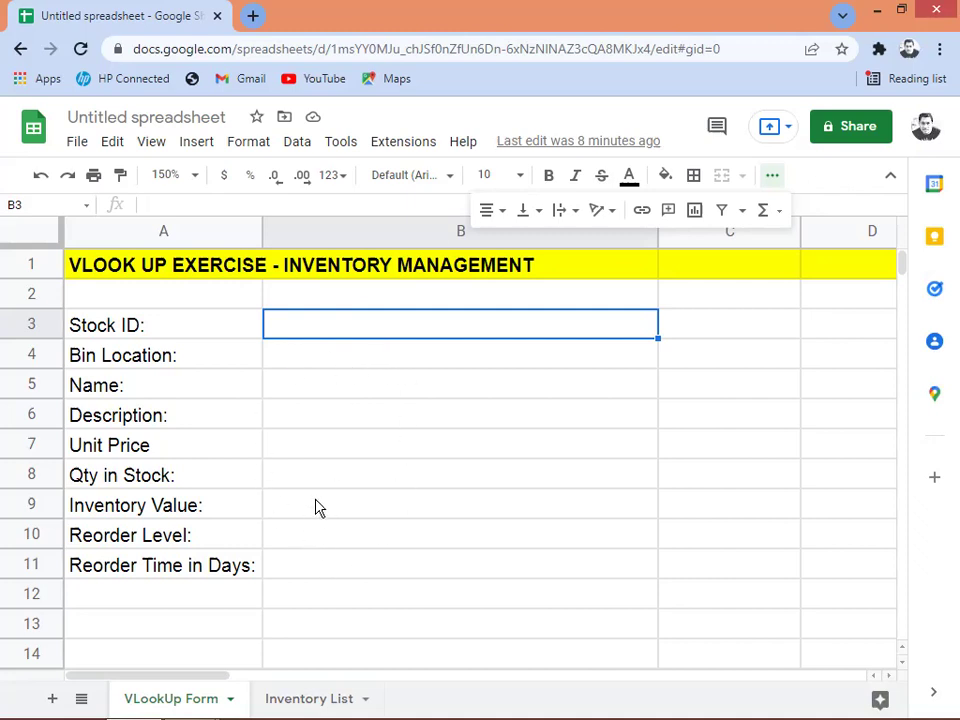
left_click(345, 358)
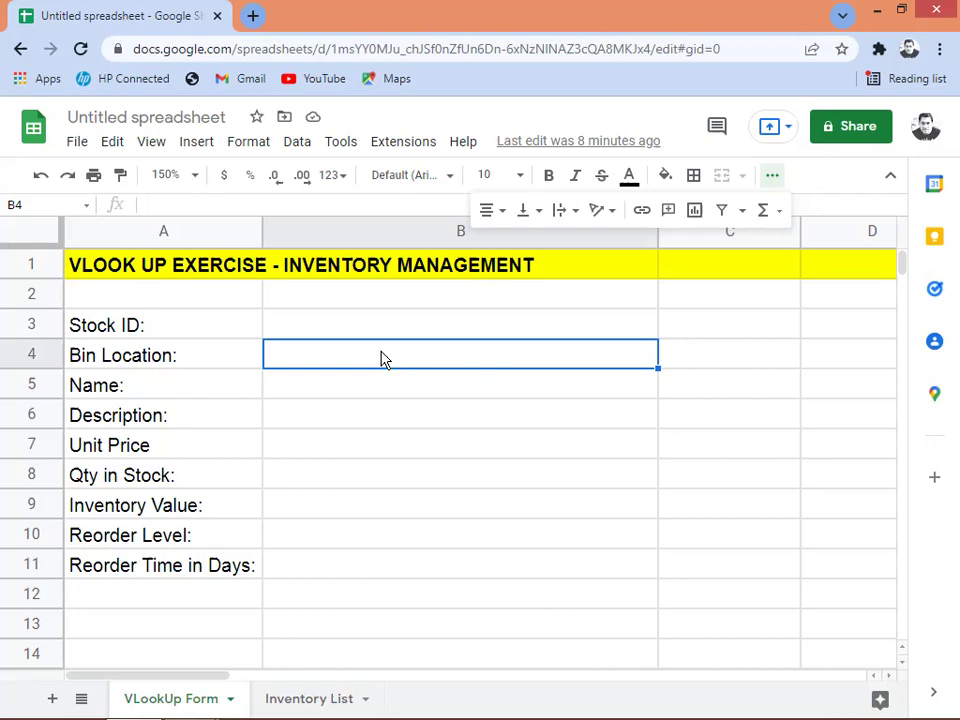
Step: Start B4's formula as =VLOOKUP($B$3, using an absolute Stock ID search key
type("=v")
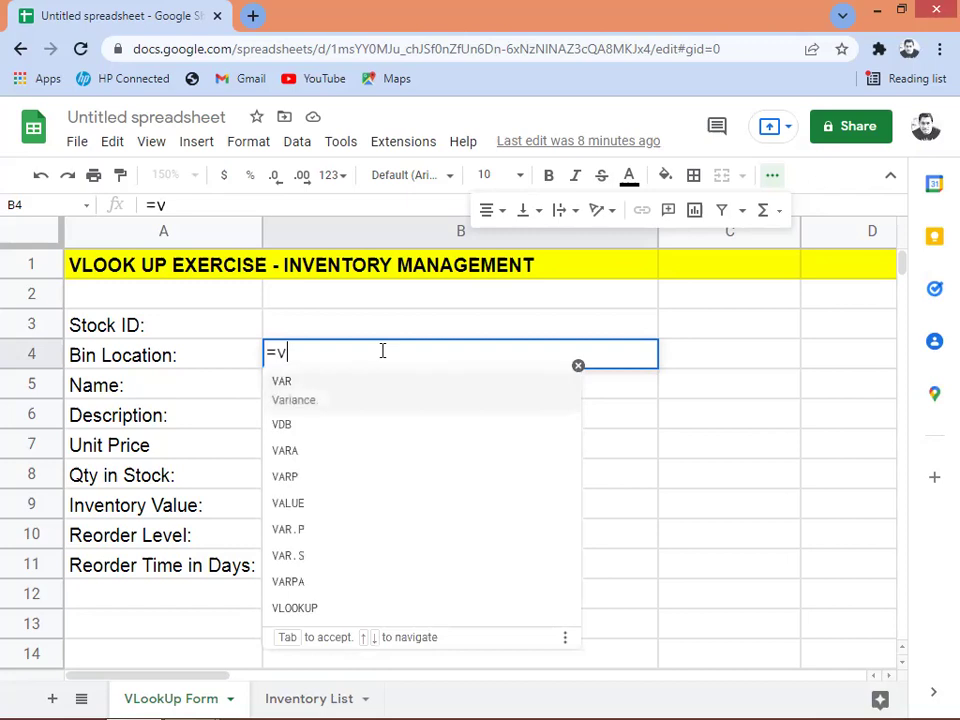
type("looku")
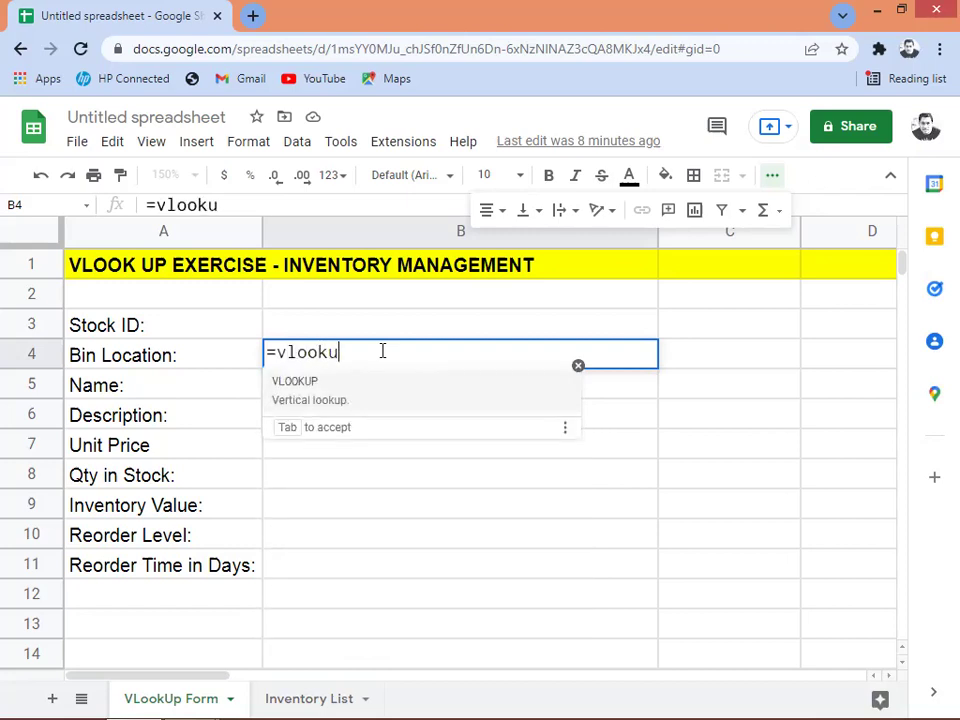
type("p")
key("Tab")
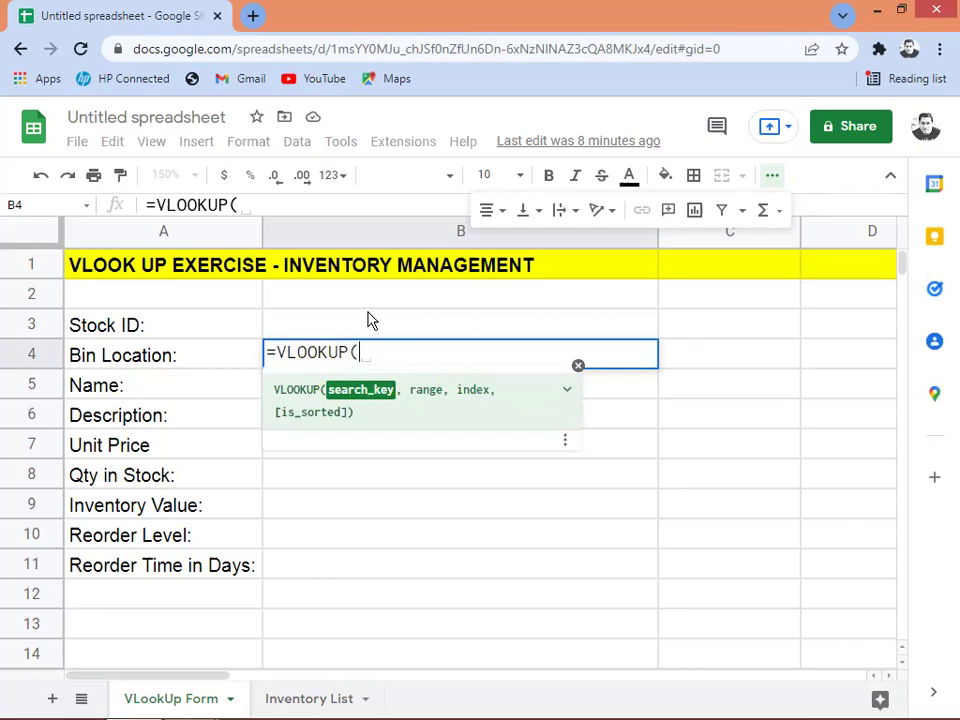
left_click(348, 331)
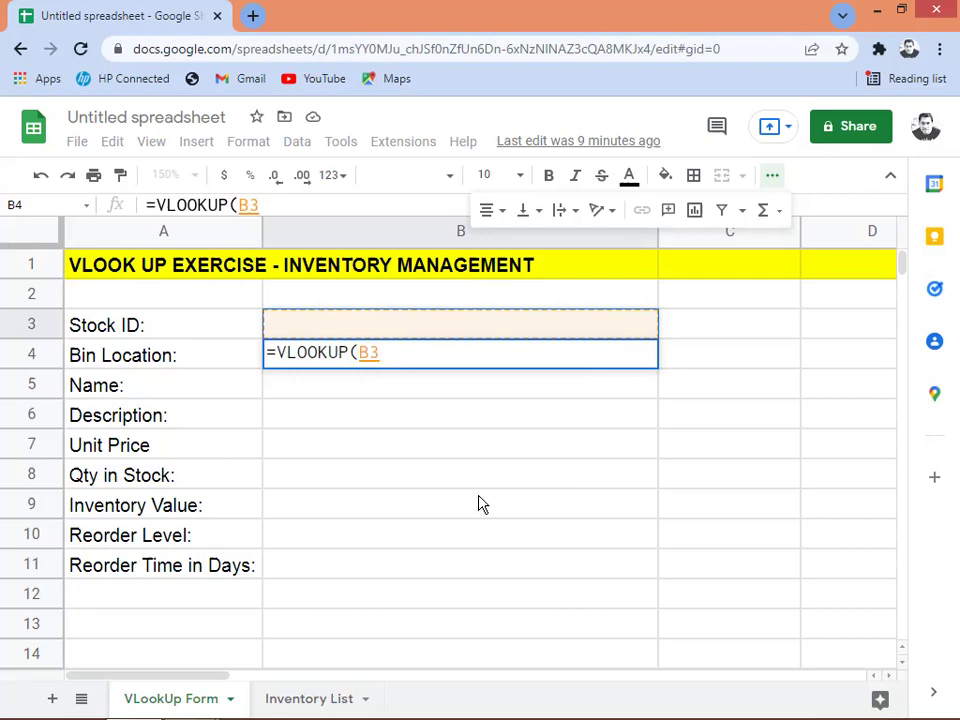
key("F4")
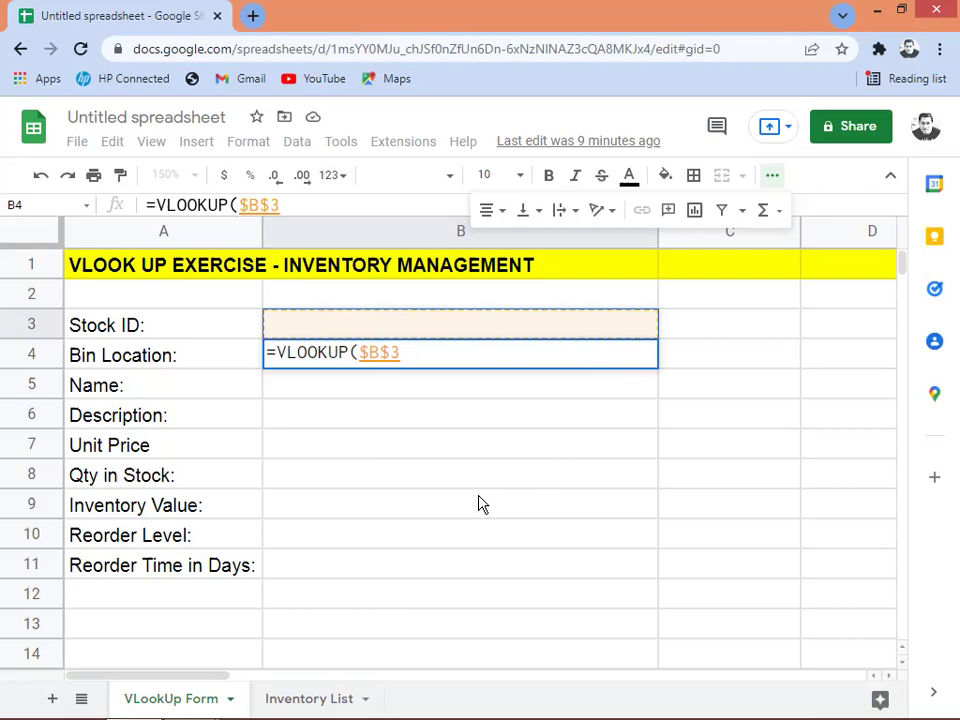
type(",")
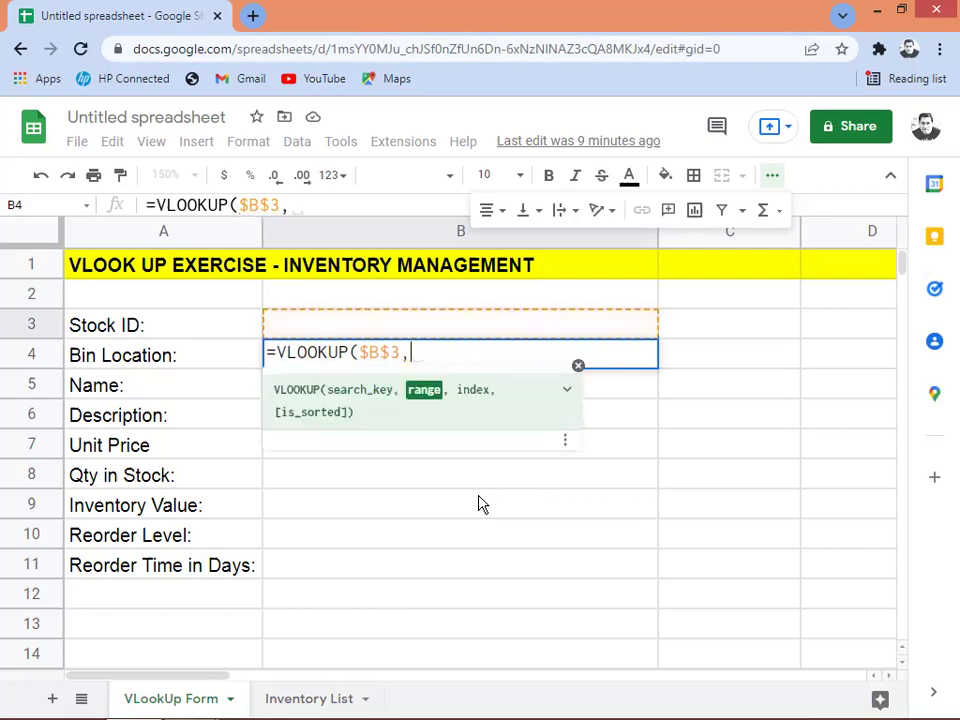
Step: Select A4:I50 on the Inventory List sheet as the lookup range
left_click(310, 699)
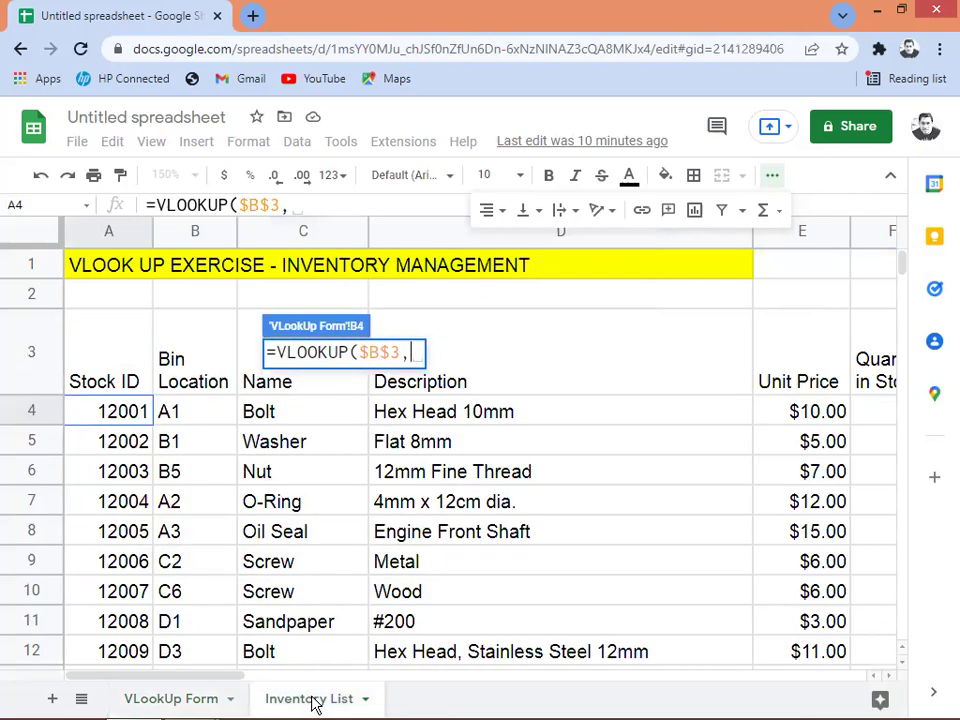
left_click(110, 417)
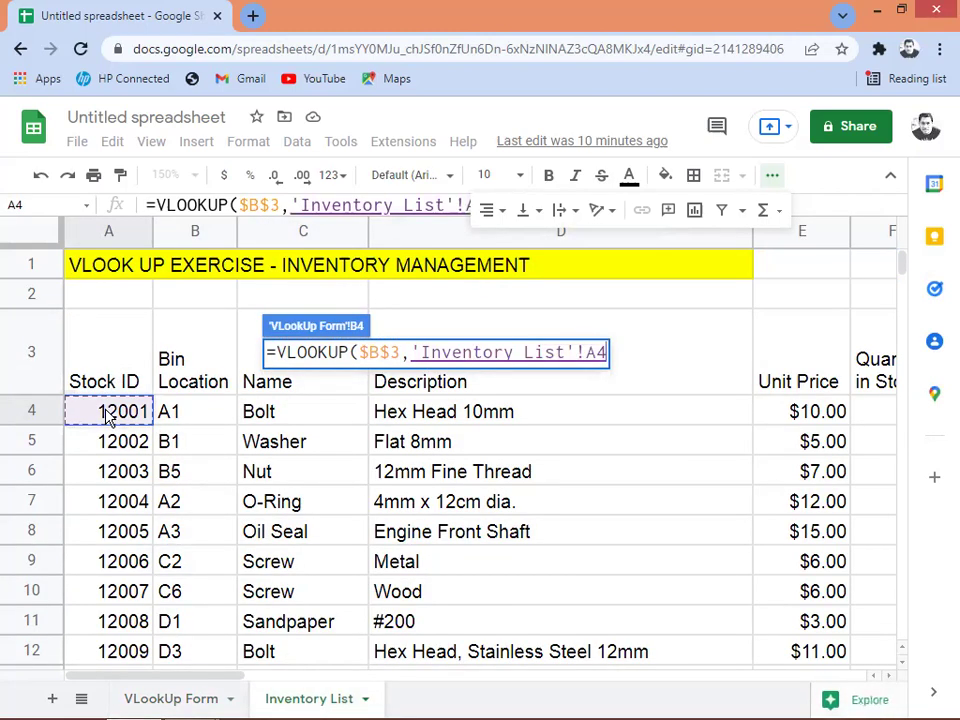
key("shift+Right")
key("shift+Right")
key("shift+Right")
key("shift+Right")
key("shift+Right")
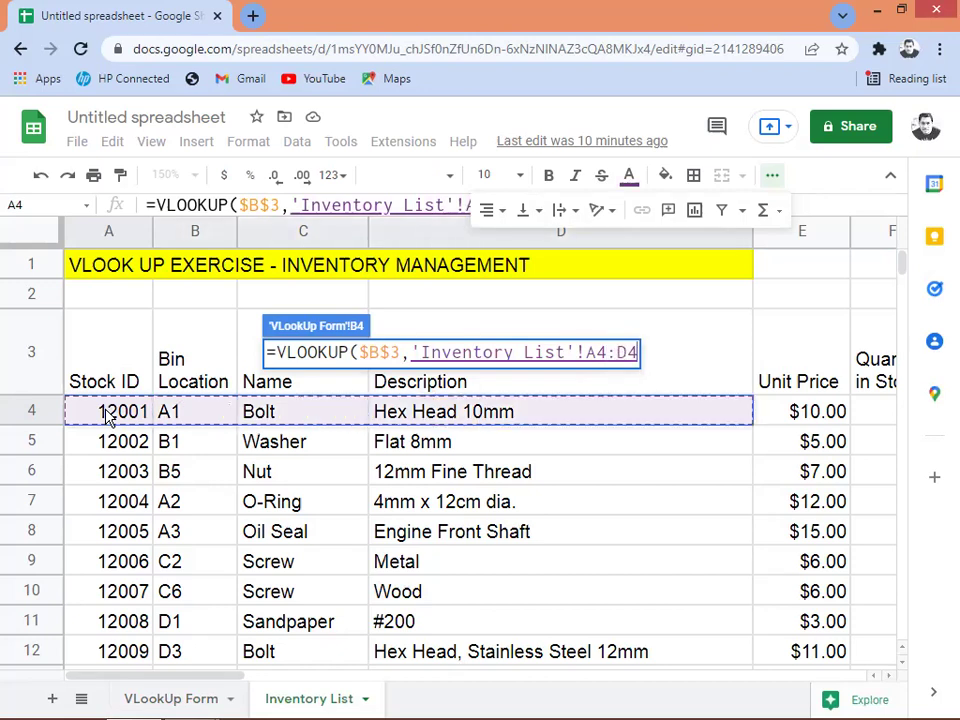
key("shift+Right")
key("shift+Right")
key("shift+Right")
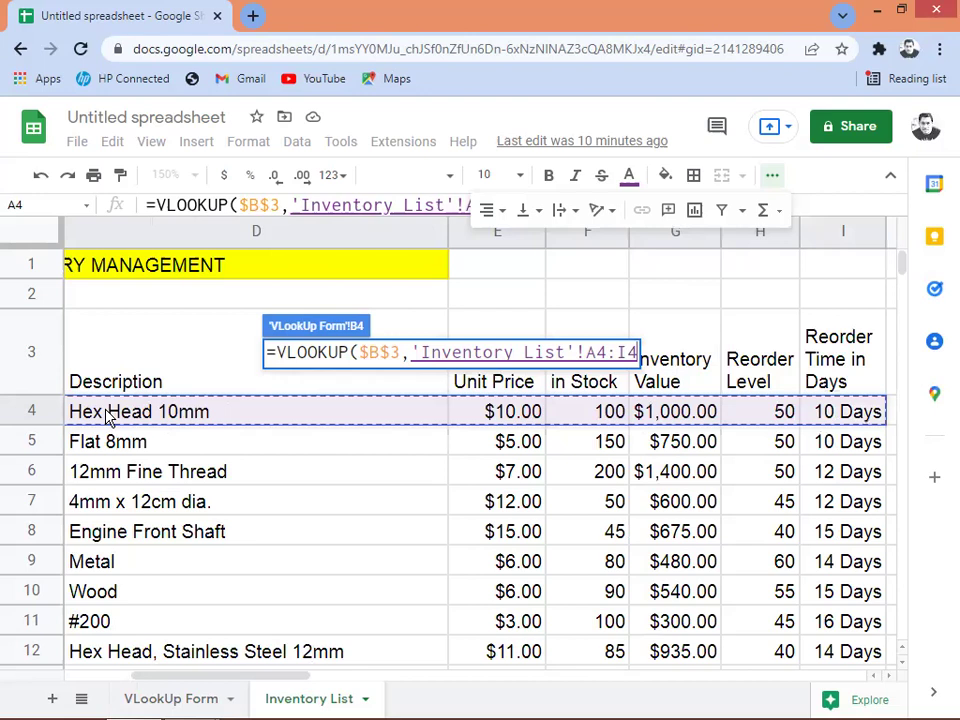
key("shift+Down")
key("shift+Down")
key("shift+Down")
key("shift+Down")
key("shift+Down")
key("shift+Down")
key("shift+Down")
key("shift+Down")
key("shift+Down")
key("shift+Down")
key("shift+Down")
key("shift+Down")
key("shift+Down")
key("shift+Down")
key("shift+Down")
key("shift+Down")
key("shift+Down")
key("shift+Down")
key("shift+Down")
key("shift+Down")
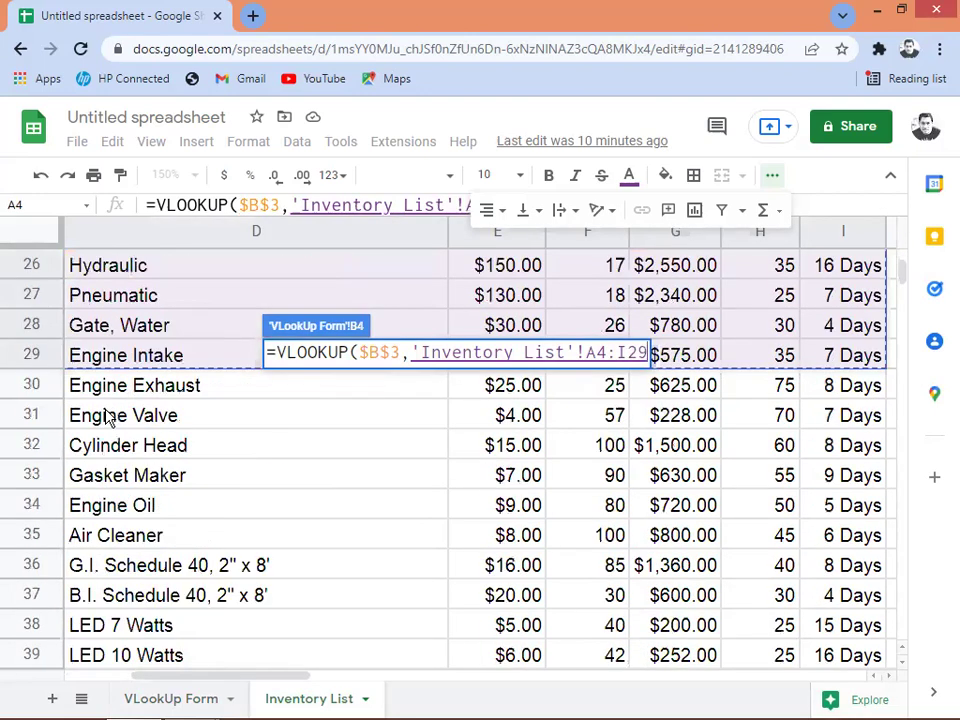
key("shift+Down")
key("shift+Down")
key("shift+Down")
key("shift+Down")
key("shift+Down")
key("shift+Down")
key("shift+Down")
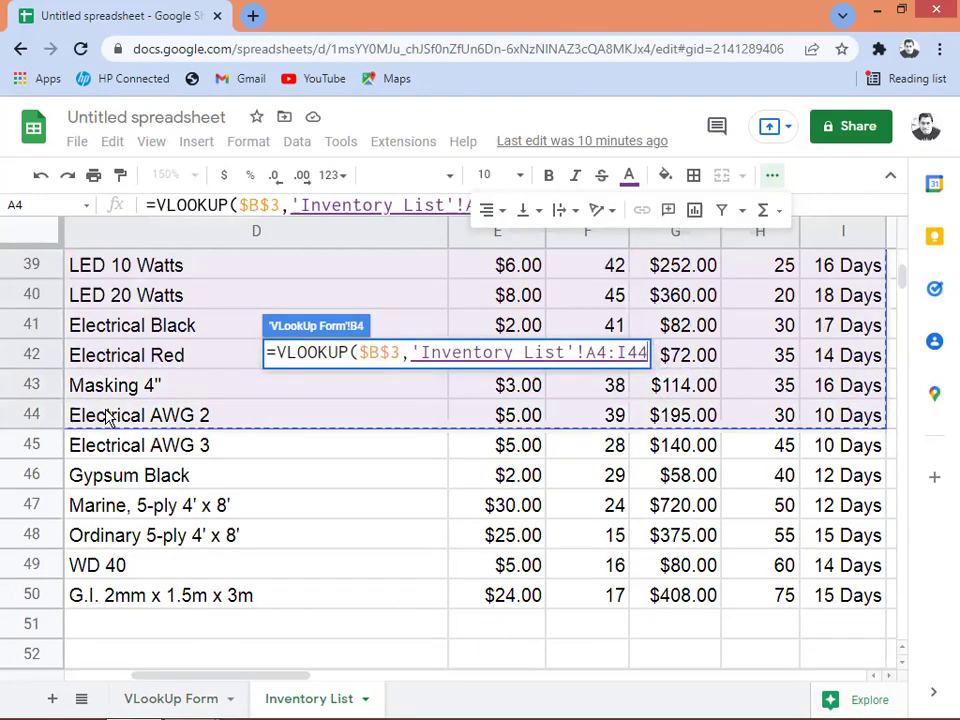
key("shift+Down")
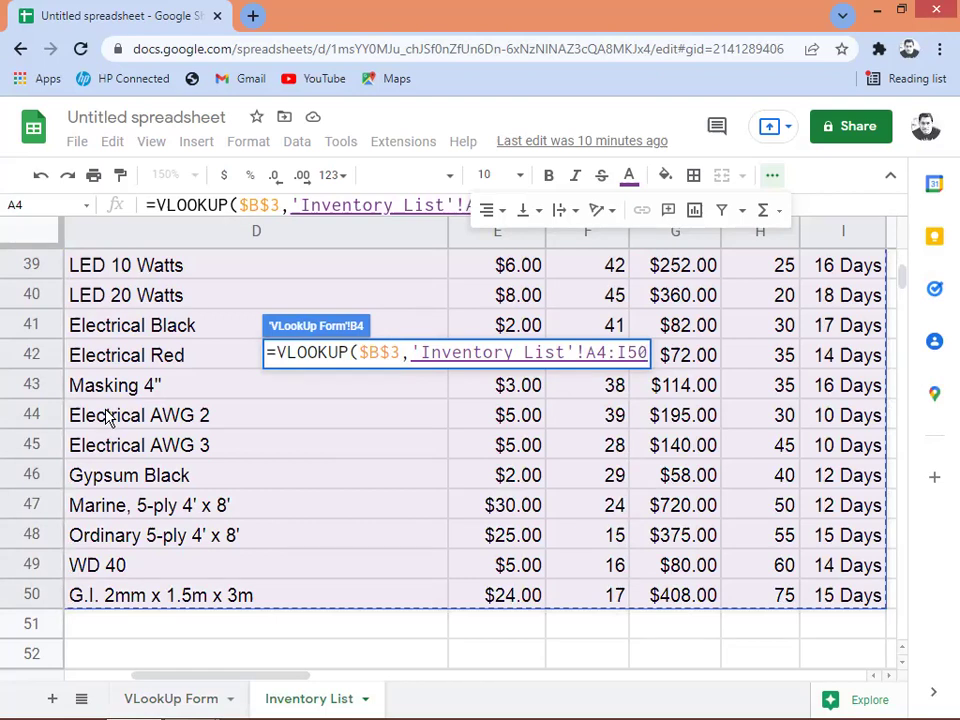
Step: Add column index 2 and close the formula with a parenthesis
type(",")
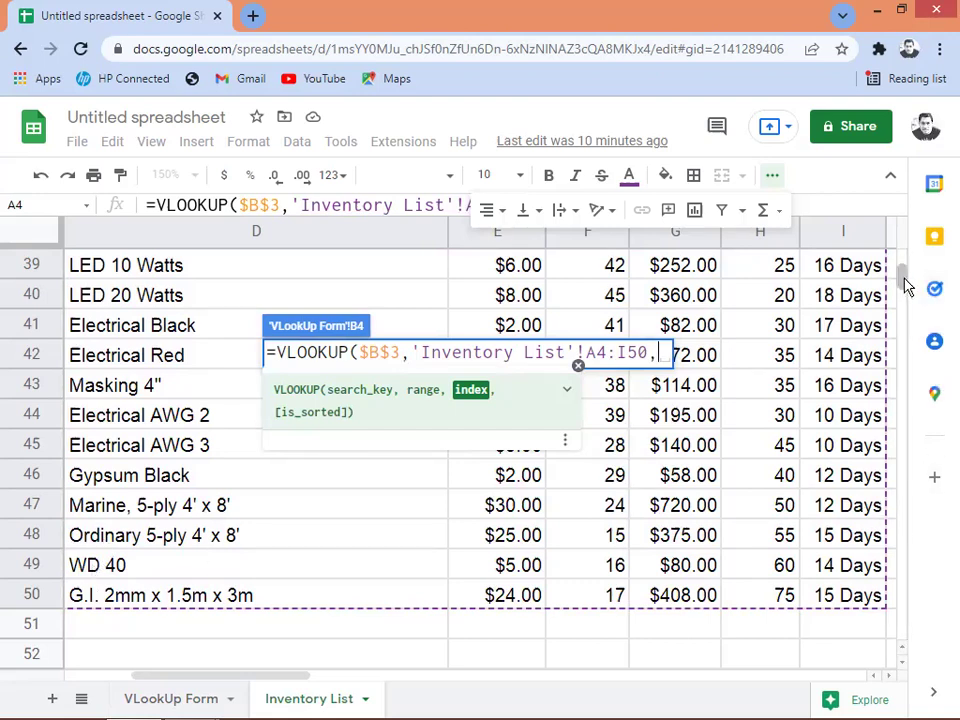
left_click_drag(905, 285, 913, 214)
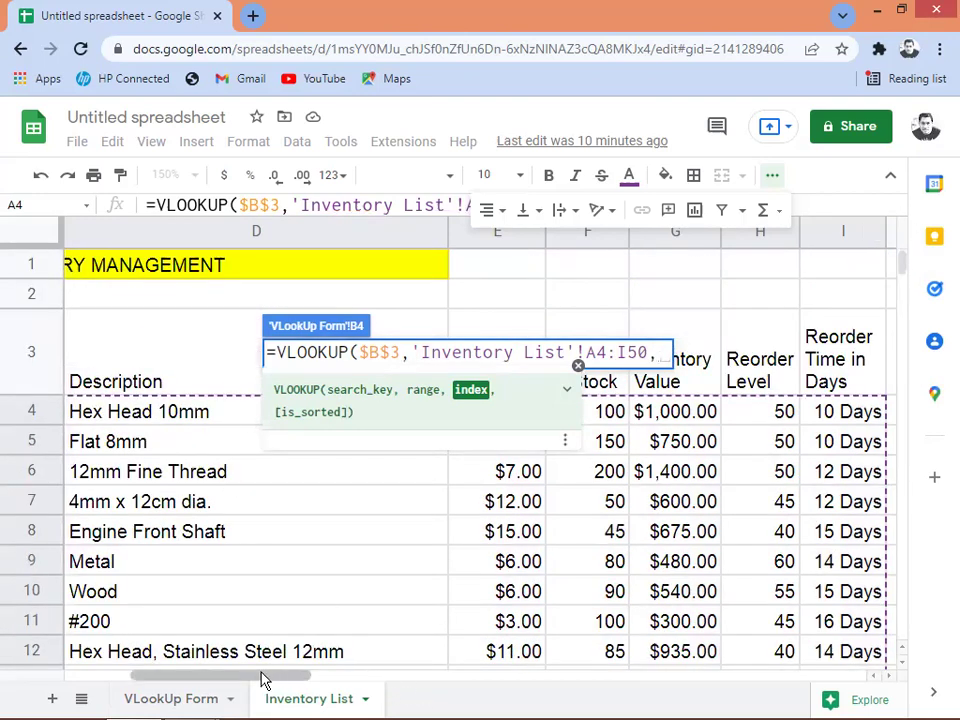
left_click_drag(266, 677, 155, 685)
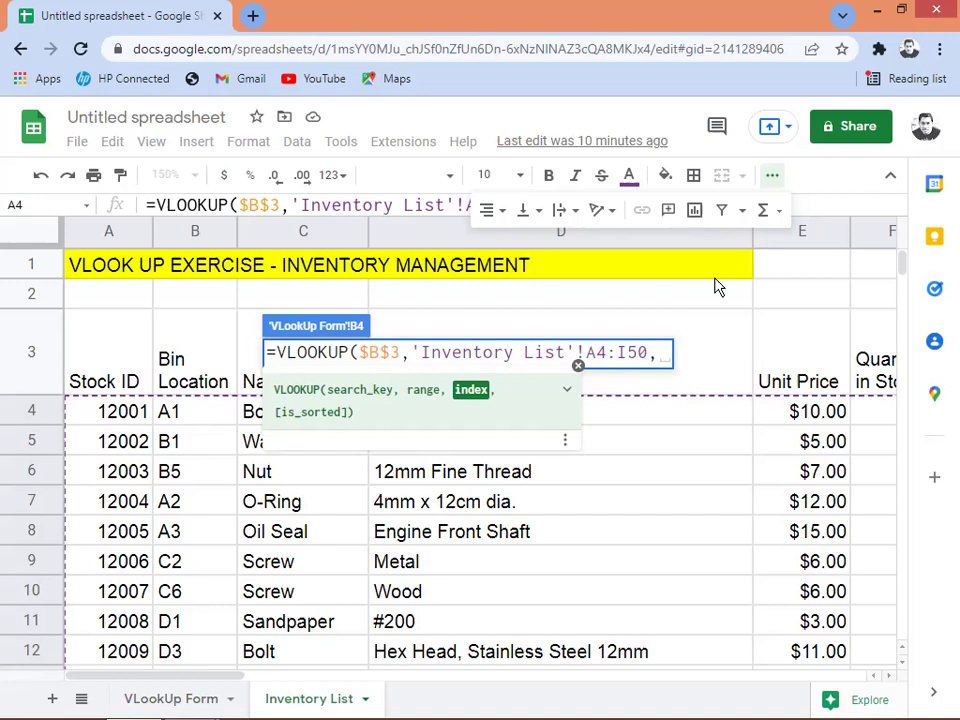
type("2")
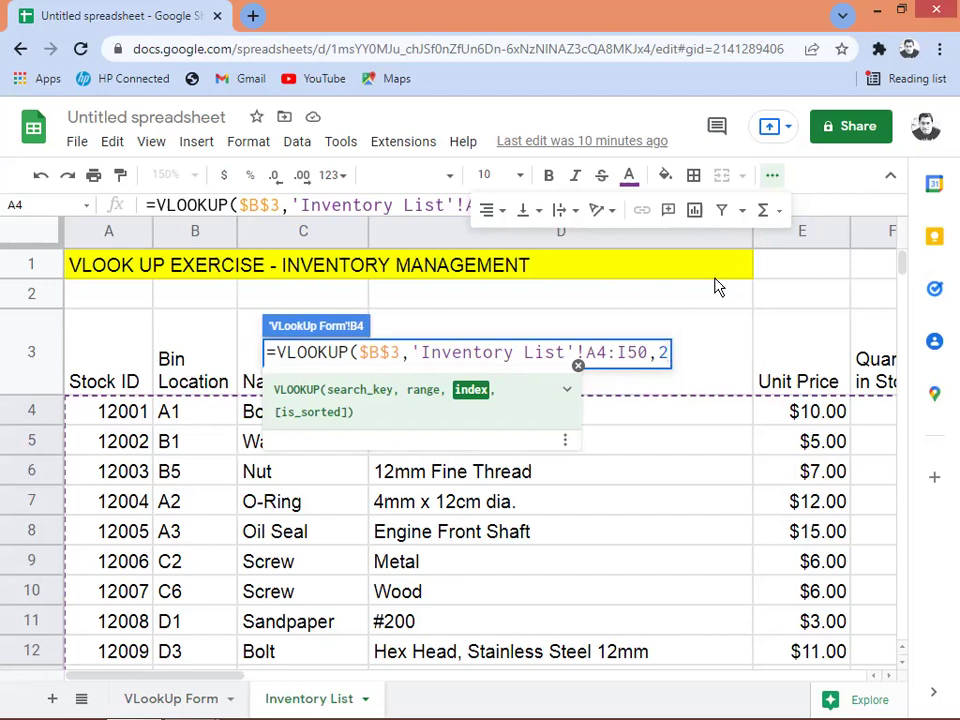
type(")")
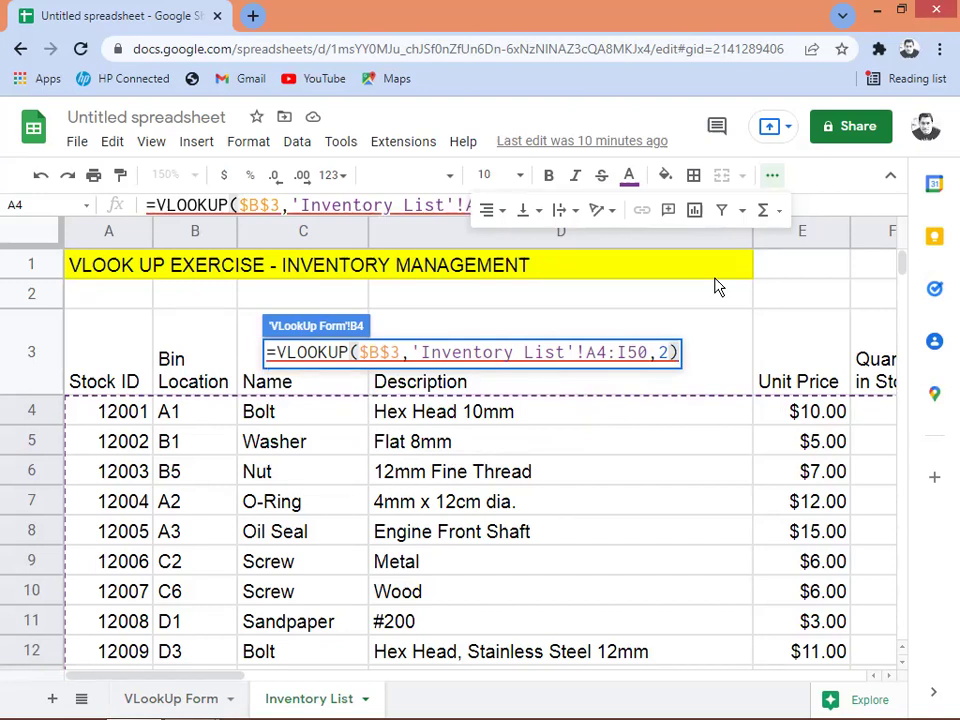
Step: Commit the B4 VLOOKUP and check its #N/A error while B3 is empty
key("Return")
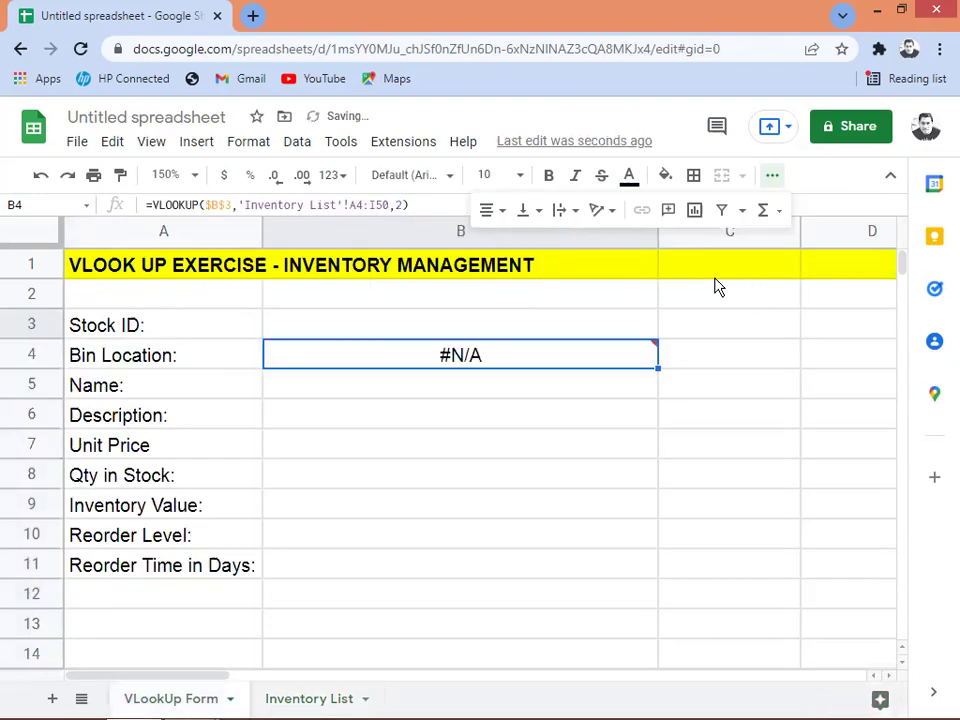
key("Up")
key("Down")
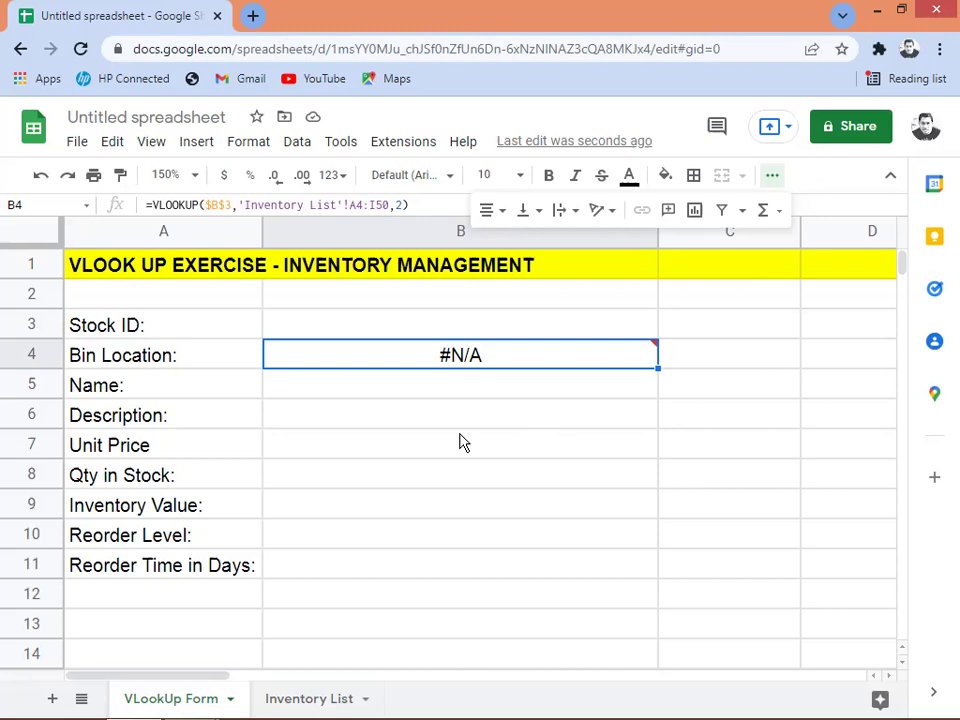
left_click(430, 334)
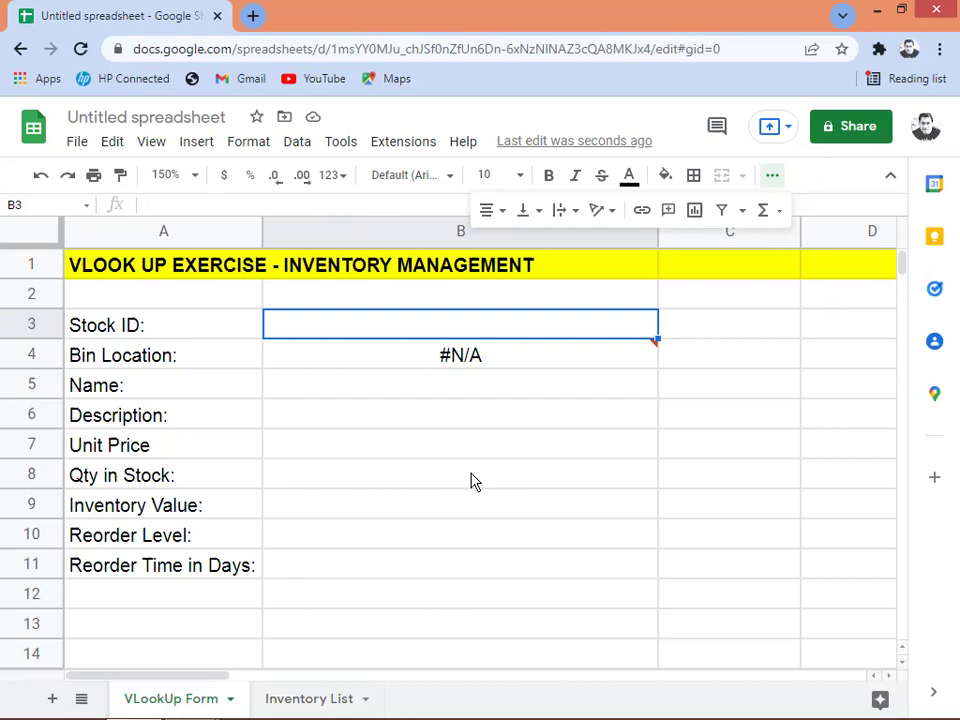
key("Down")
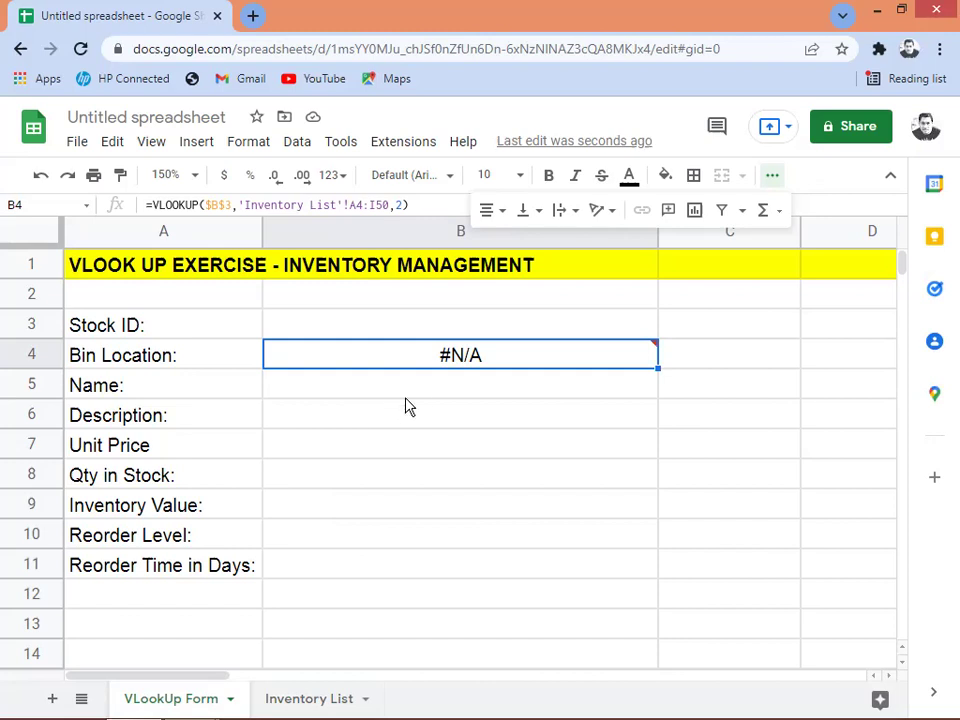
Step: Fill B4's VLOOKUP down to B11 and inspect the copied formula in B5
mouse_move(430, 364)
left_click_drag(658, 368, 651, 478)
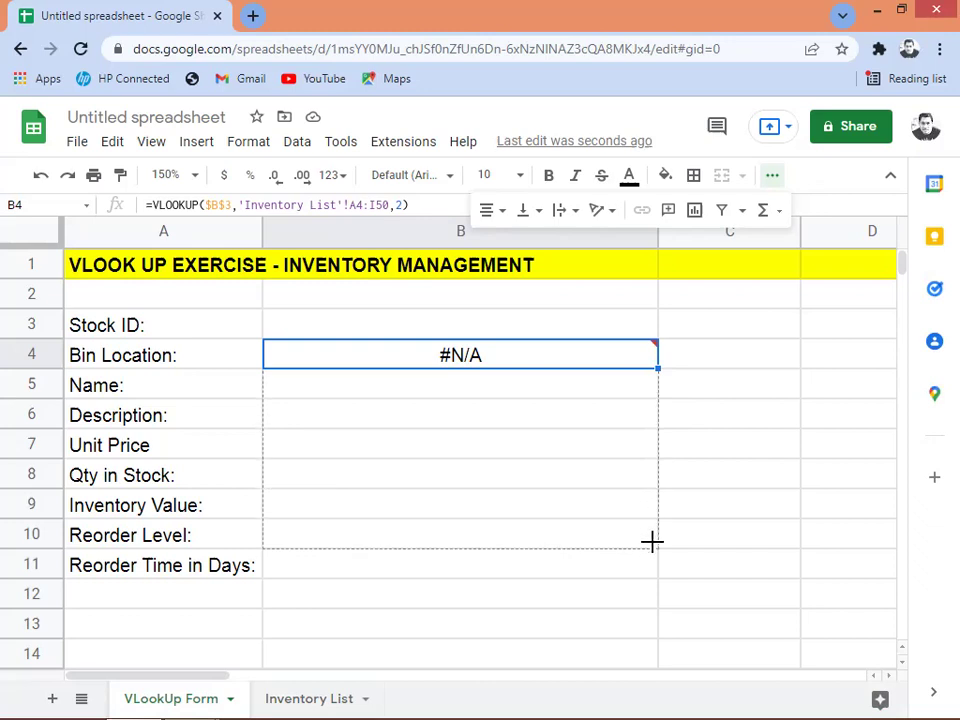
left_click_drag(651, 541, 652, 562)
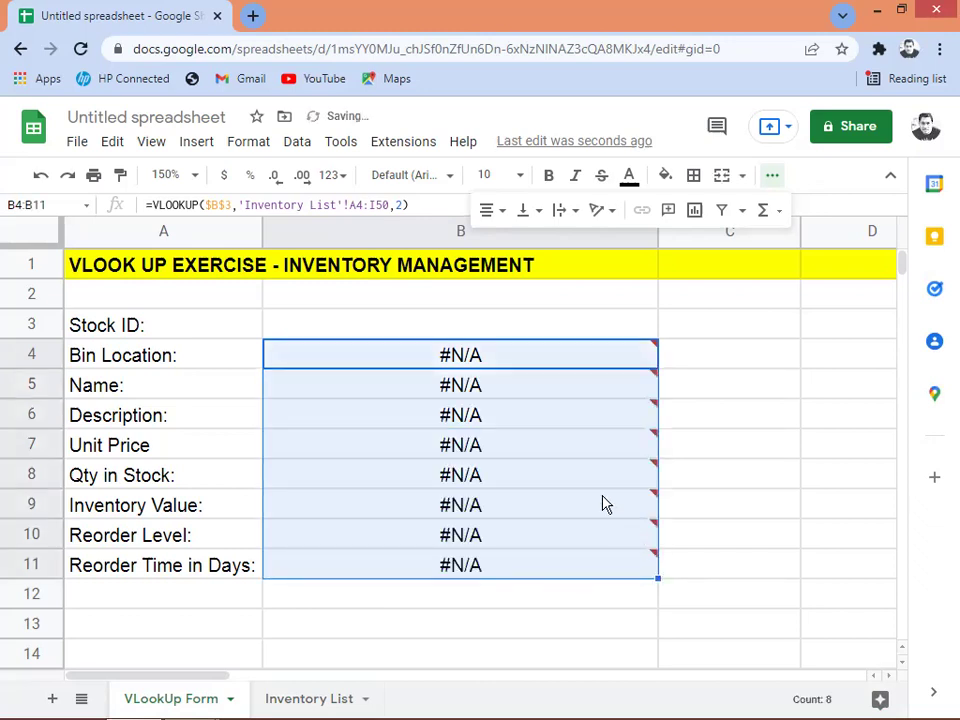
left_click(490, 387)
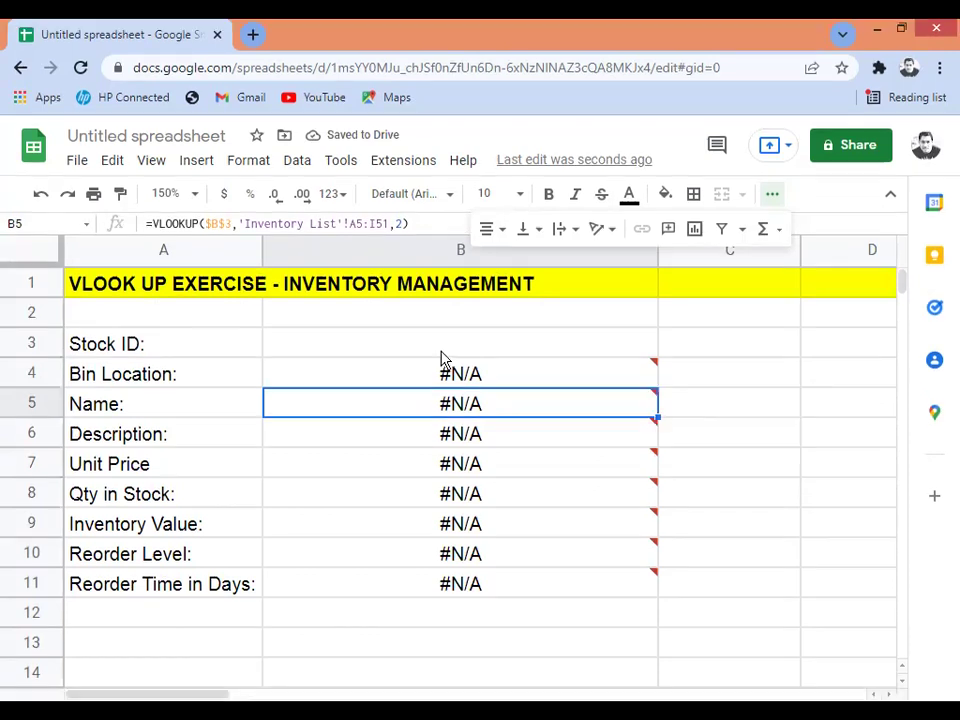
left_click(437, 341)
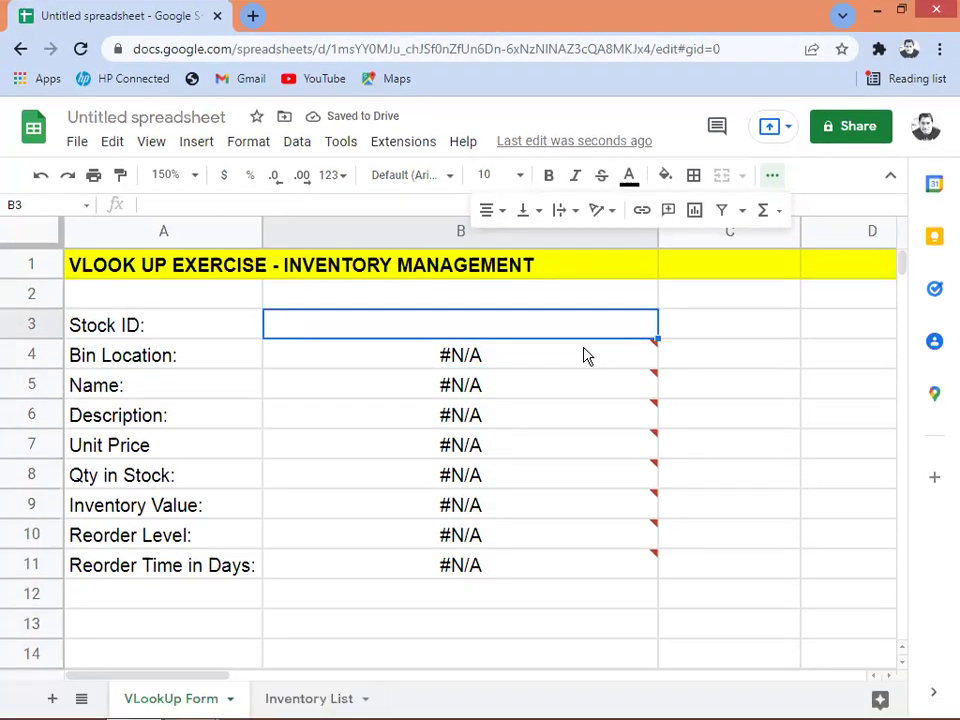
left_click(300, 703)
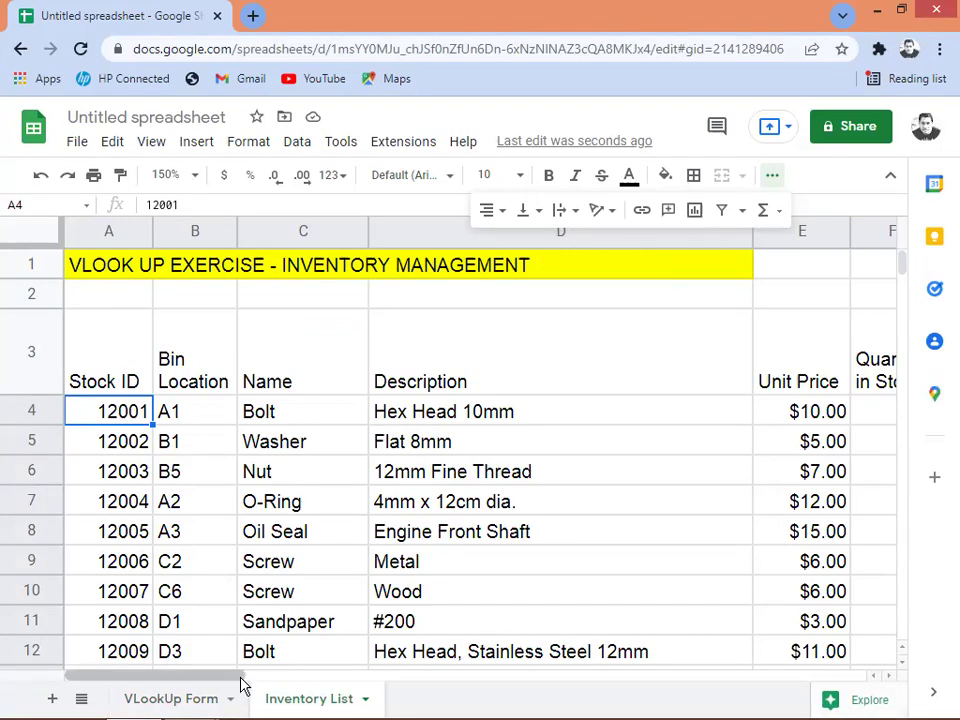
left_click(170, 699)
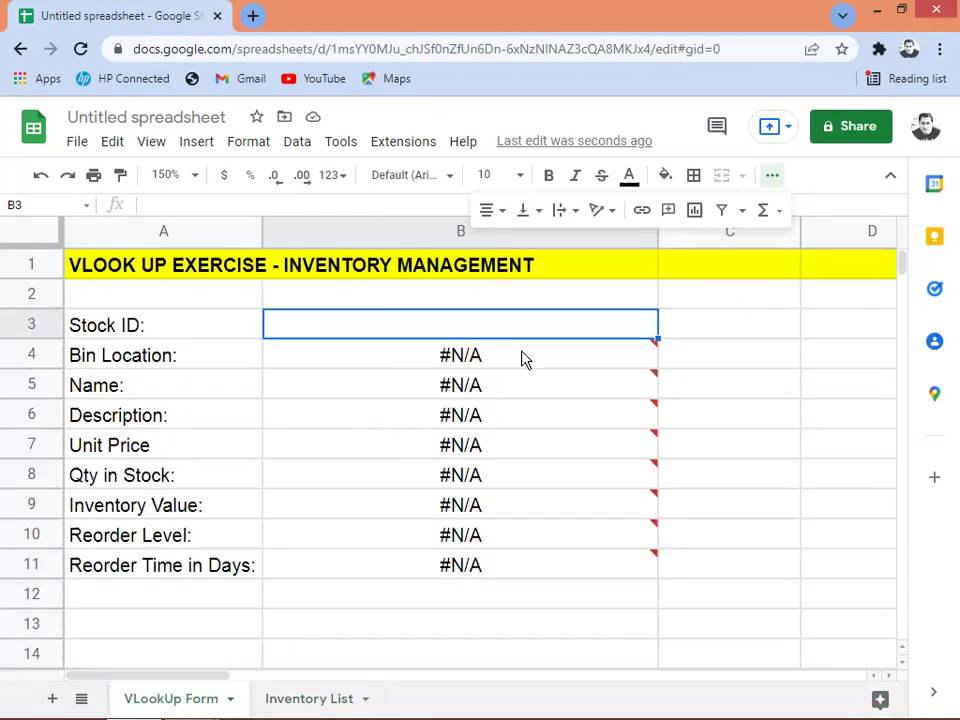
type("12001")
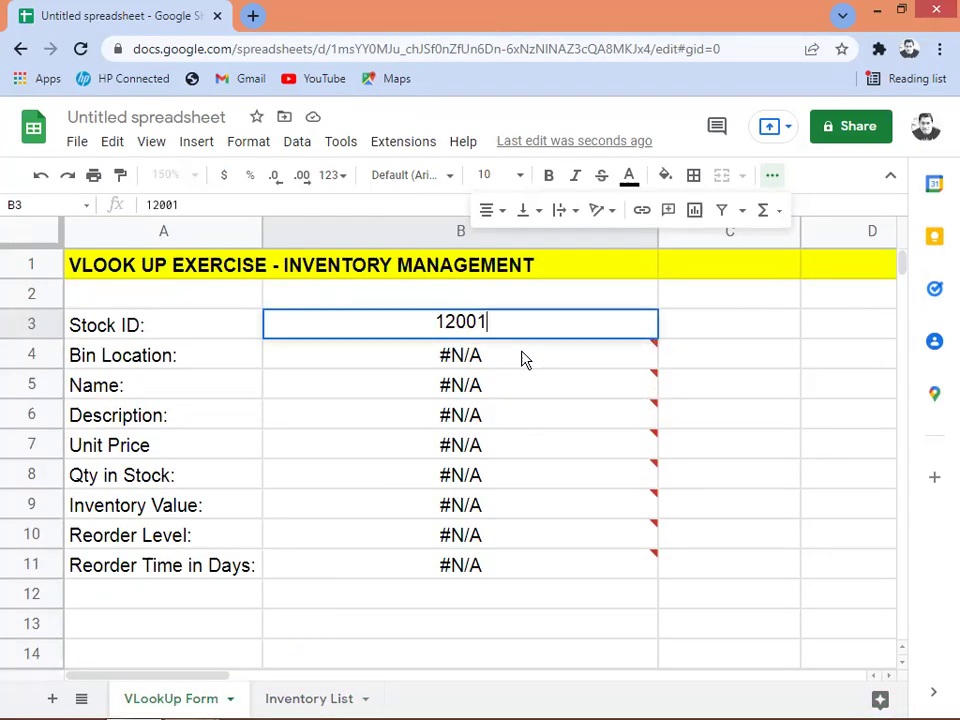
key("Tab")
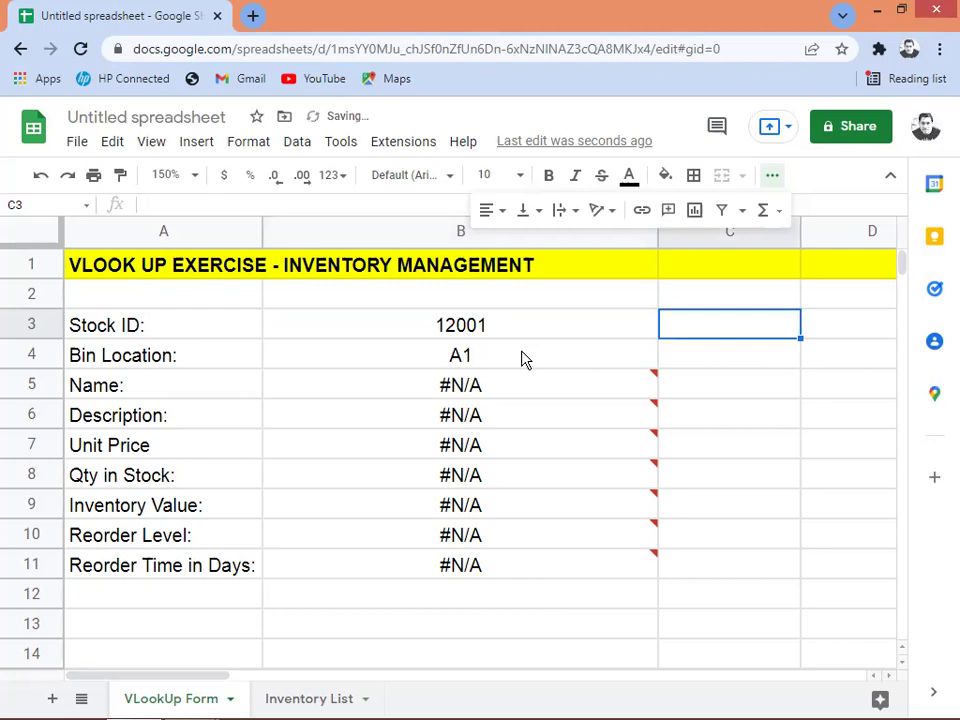
key("Left")
left_click(521, 360)
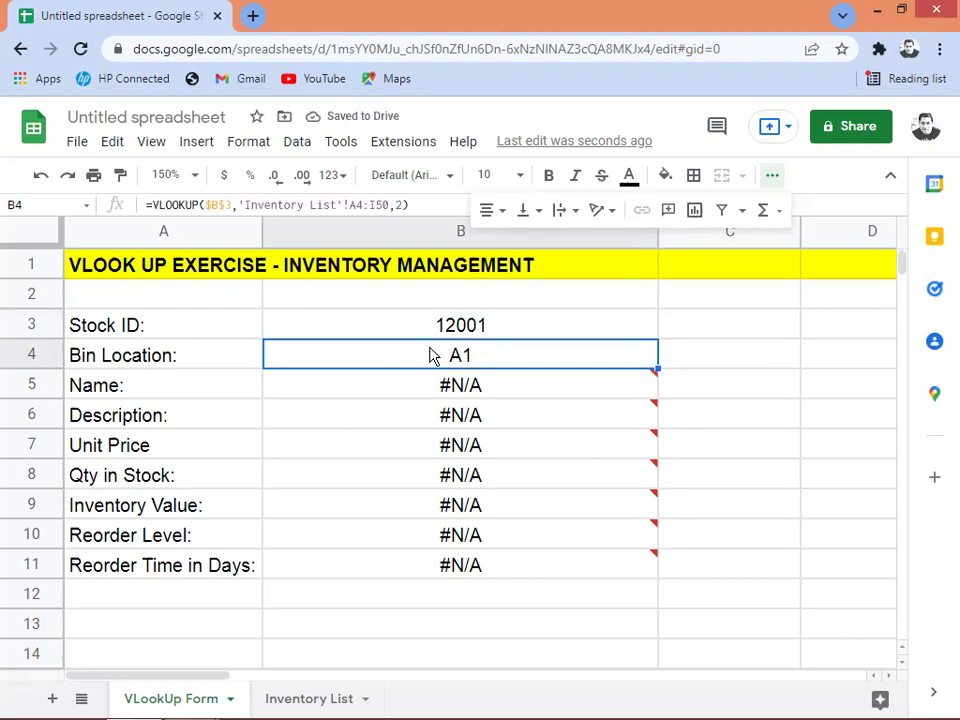
left_click(304, 700)
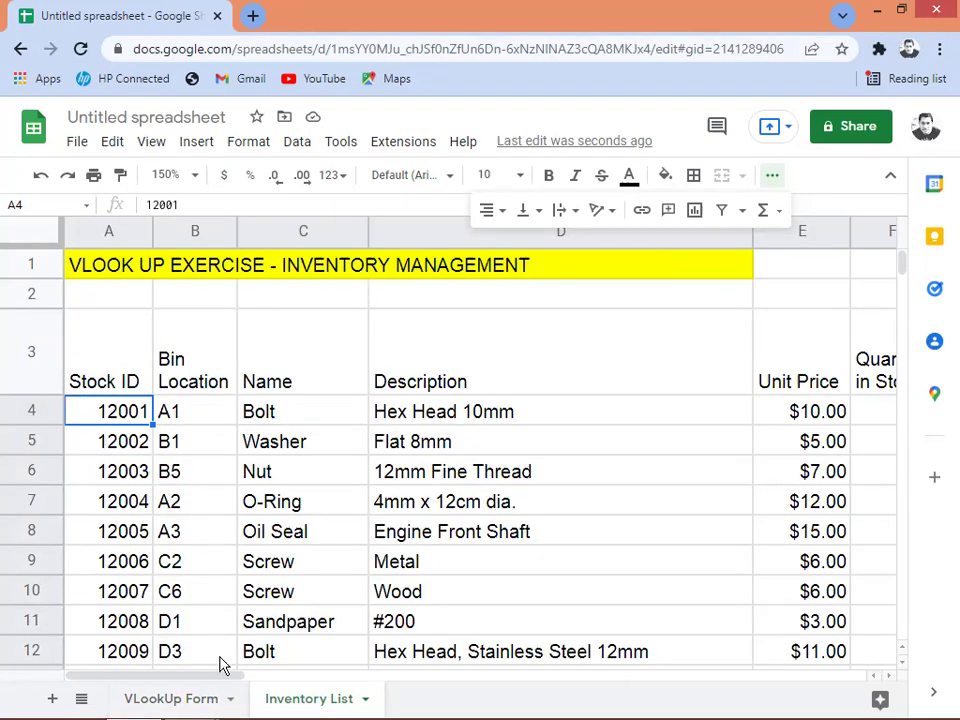
left_click(188, 706)
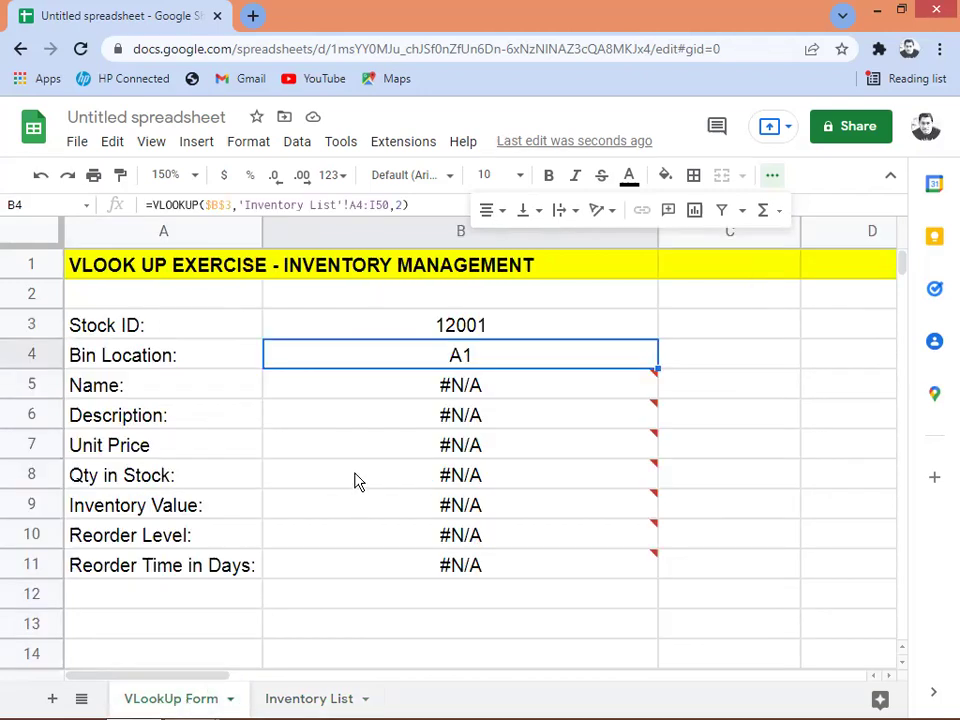
left_click(476, 388)
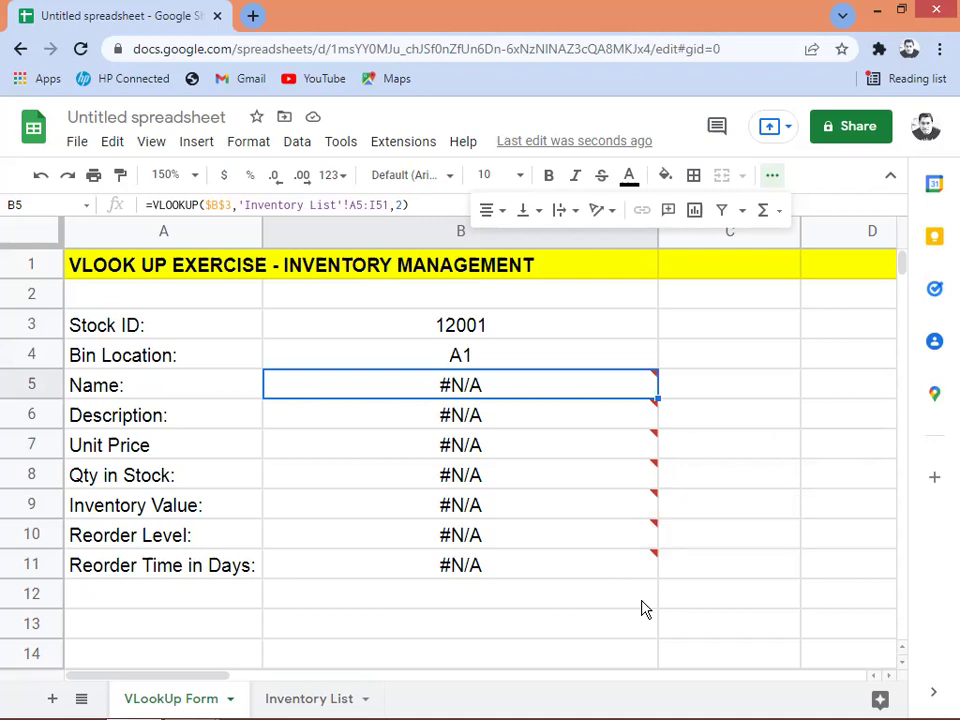
Step: Change B5's column index from 2 to 3 and check that it still returns #N/A
mouse_move(588, 410)
key("F2")
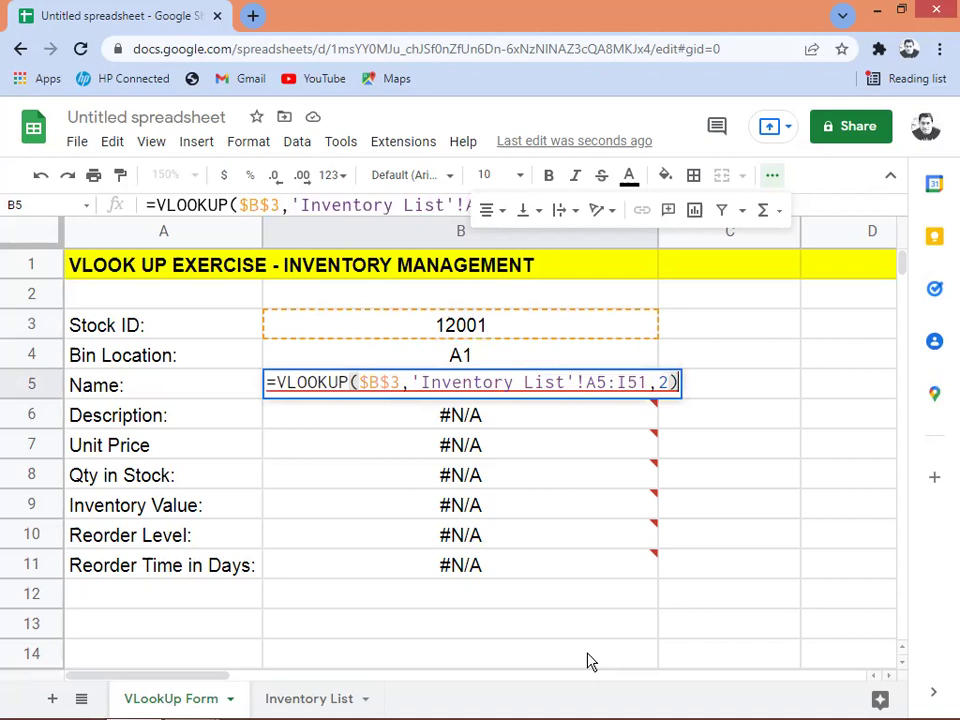
key("Left")
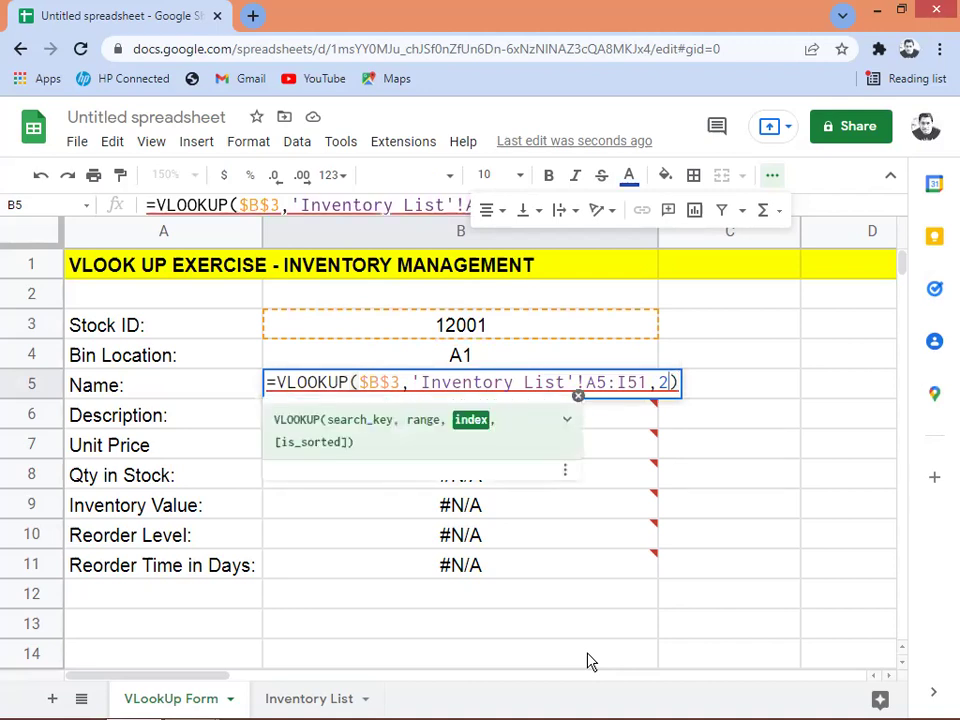
key("BackSpace")
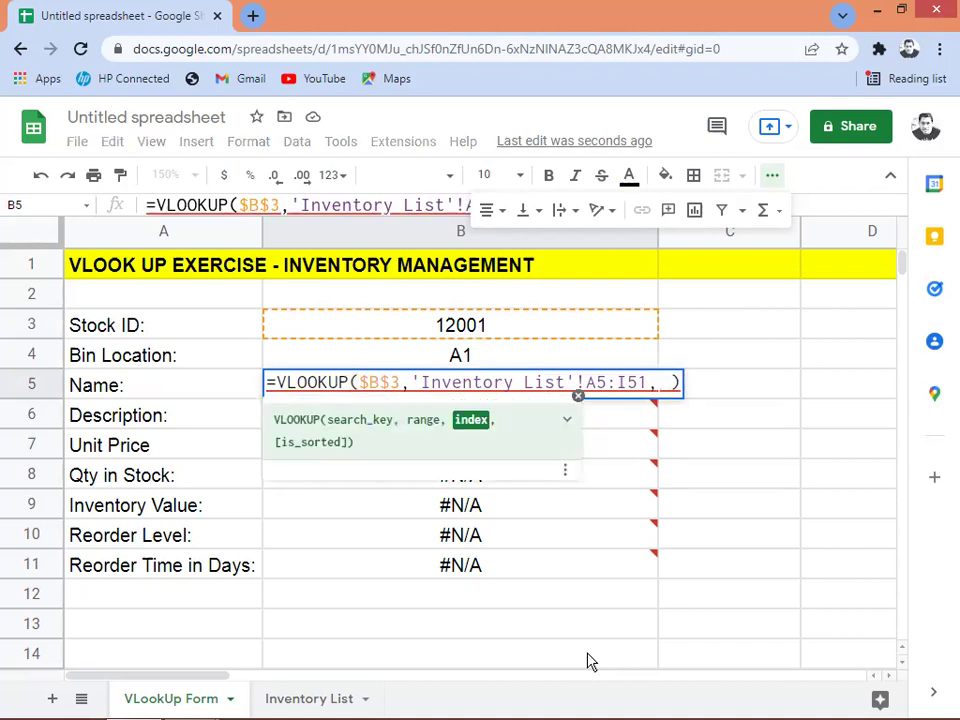
type("3")
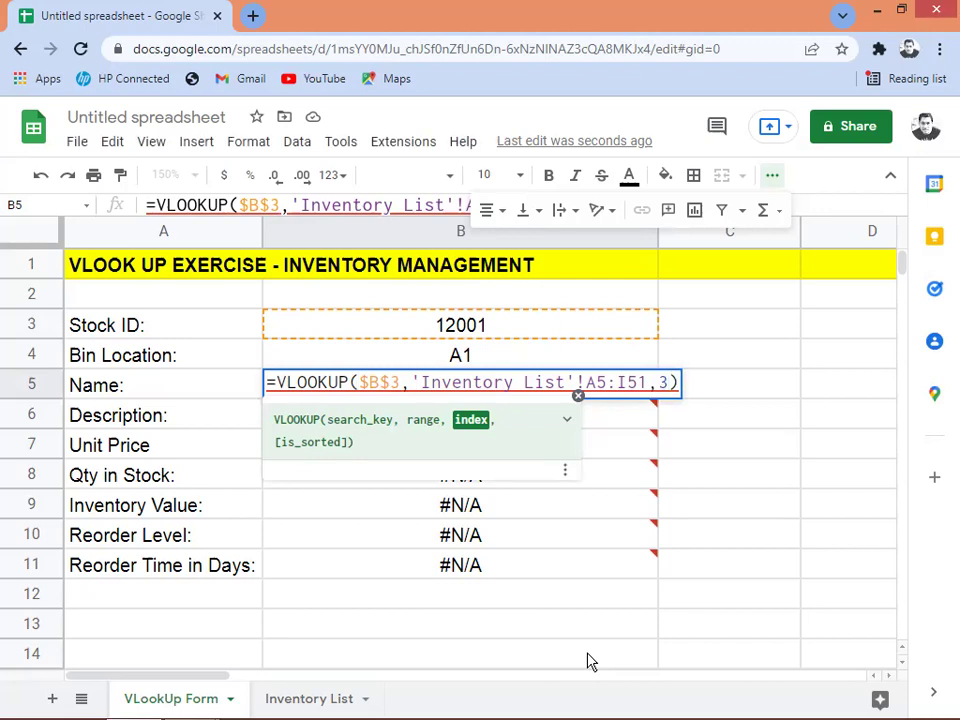
key("Return")
key("Up")
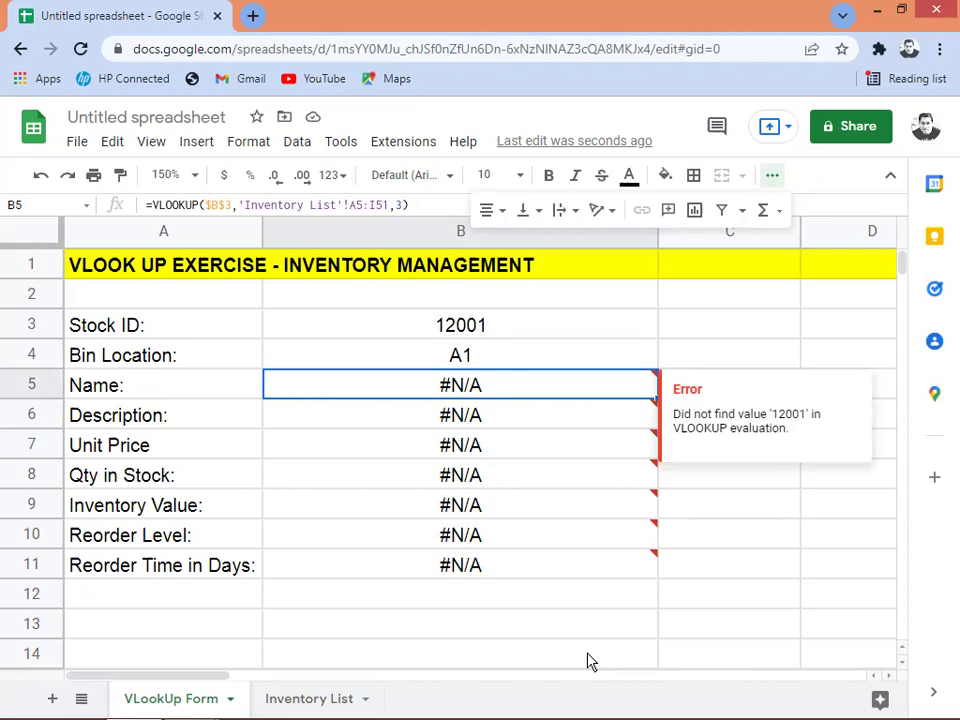
key("Down")
key("Down")
key("Up")
key("Up")
key("Up")
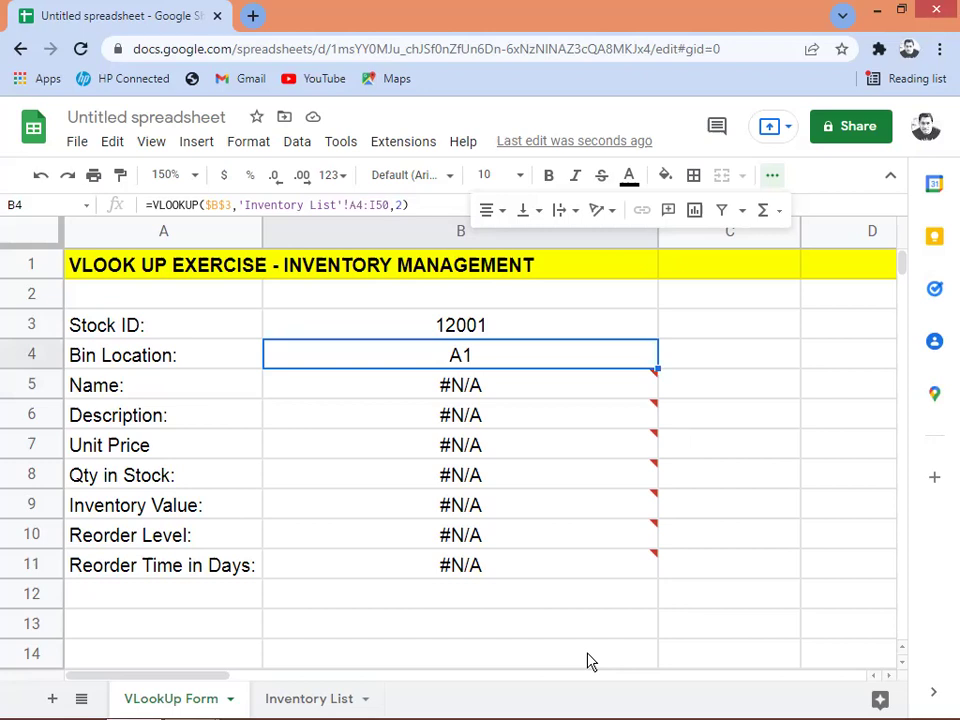
Step: Make B4's lookup range absolute ($A$4:$I$50) and fill it down through B11
key("F2")
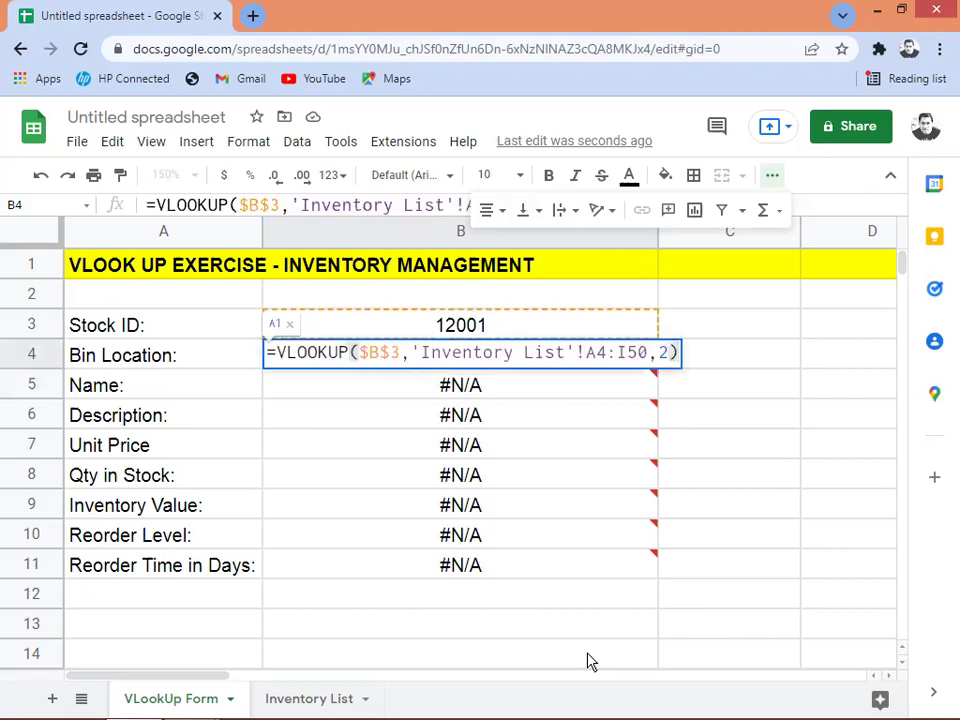
key("Left")
key("Left")
key("Left")
key("Left")
key("Left")
key("Left")
key("Left")
key("Left")
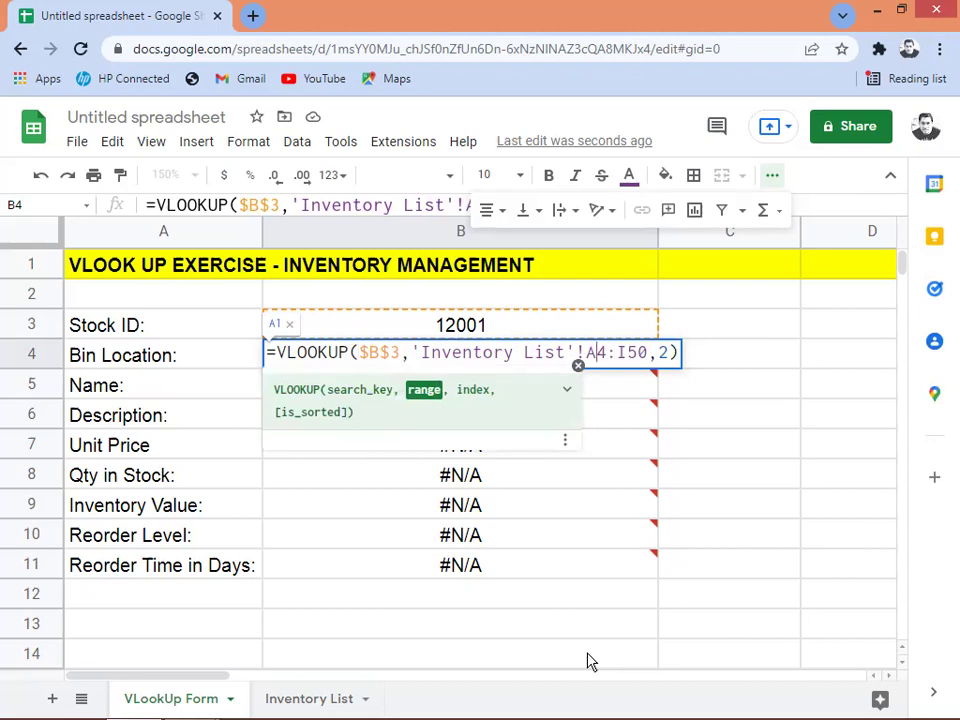
key("F4")
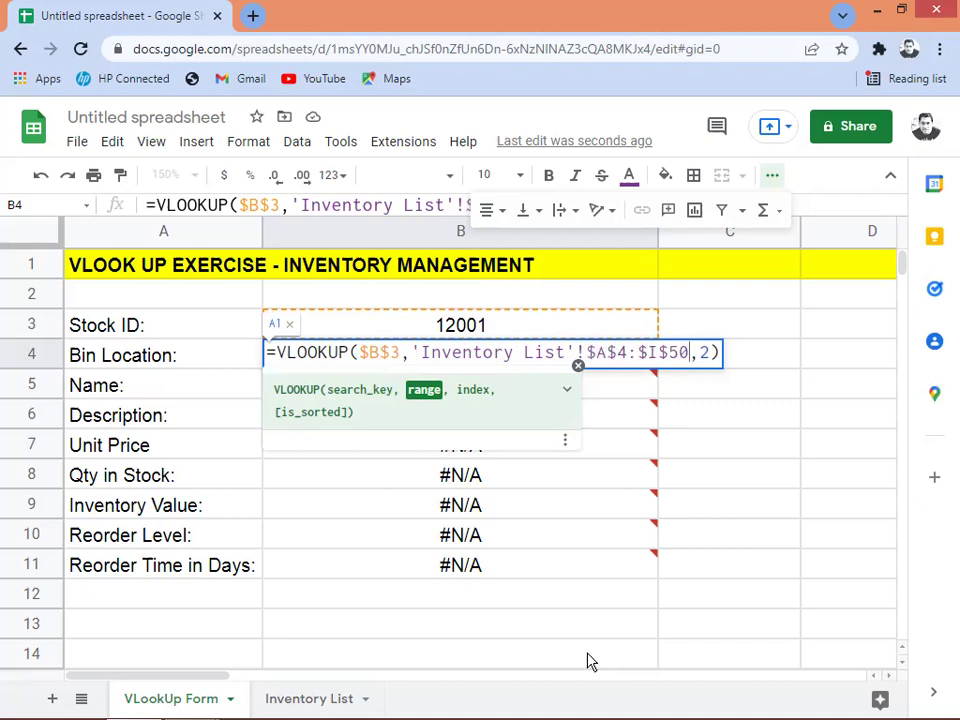
key("Return")
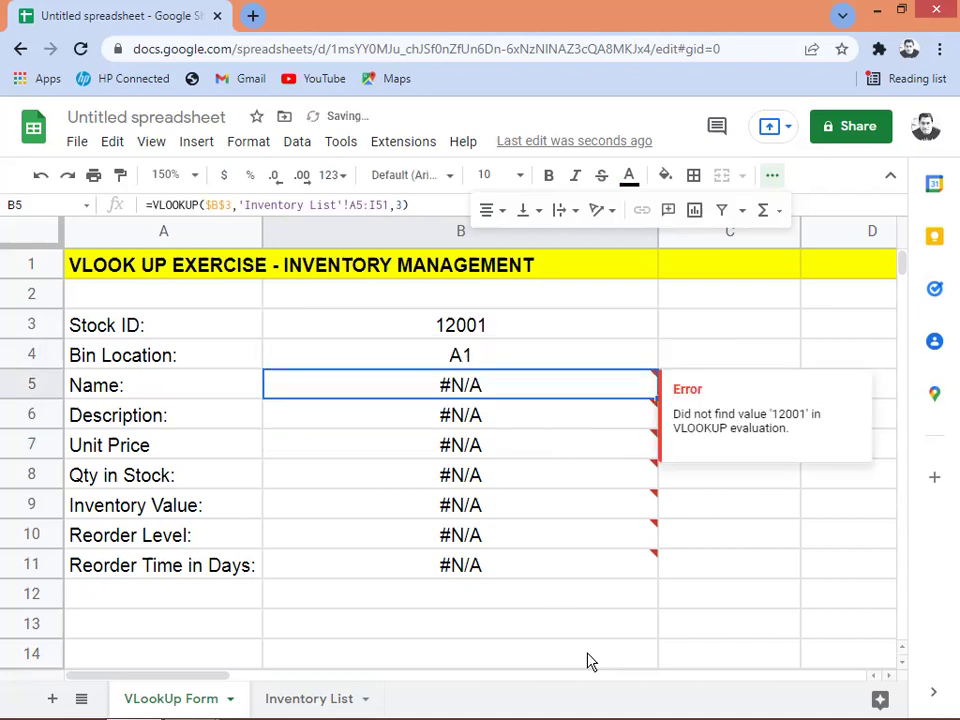
left_click(536, 363)
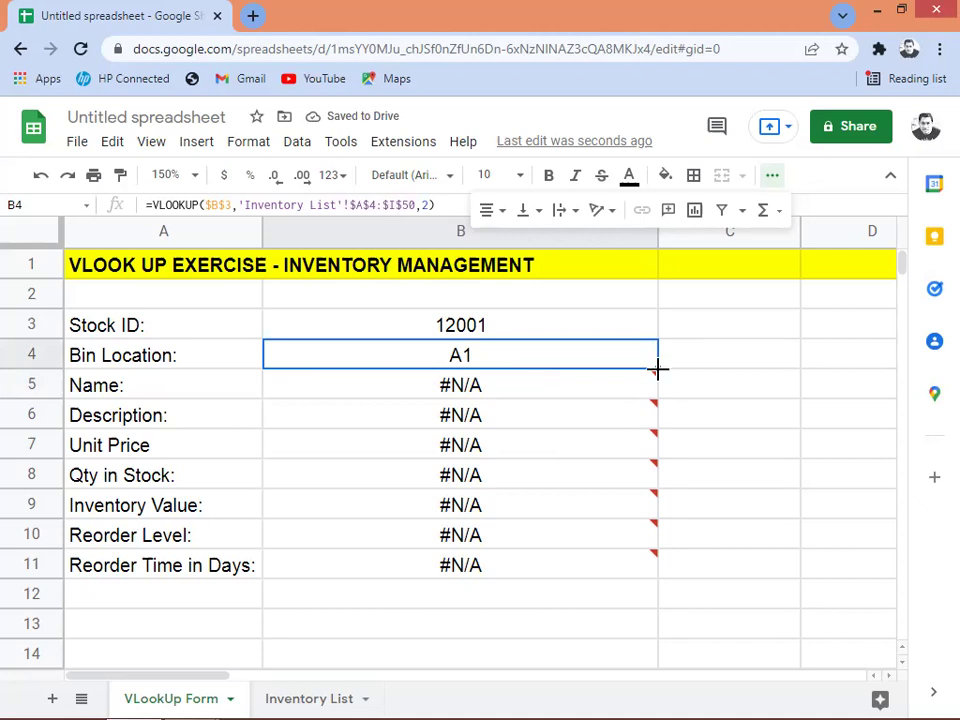
left_click_drag(657, 369, 651, 572)
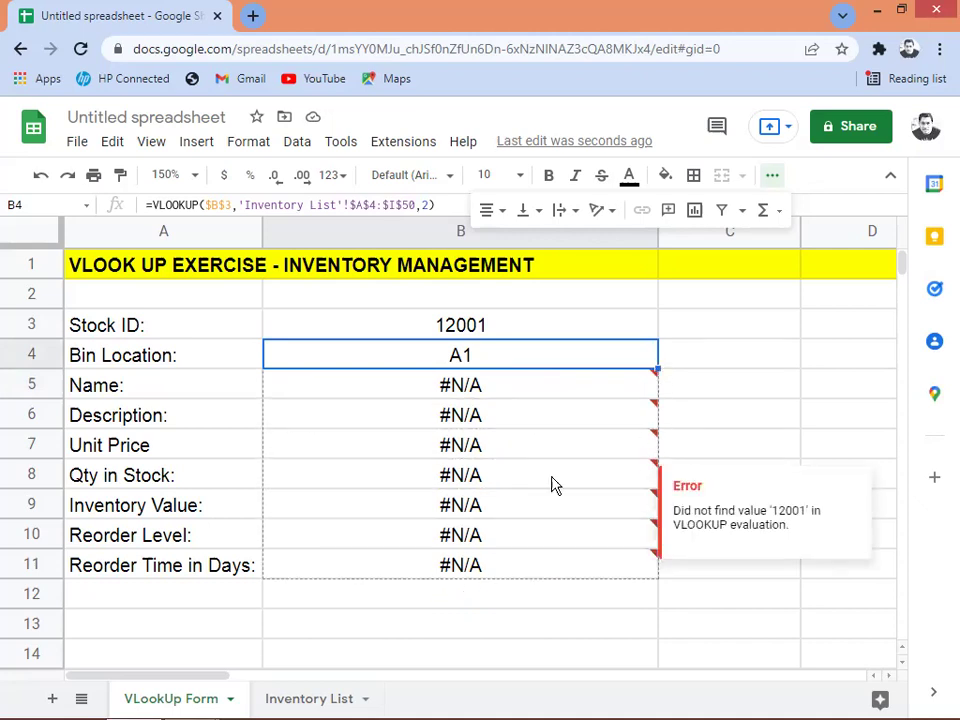
left_click(476, 389)
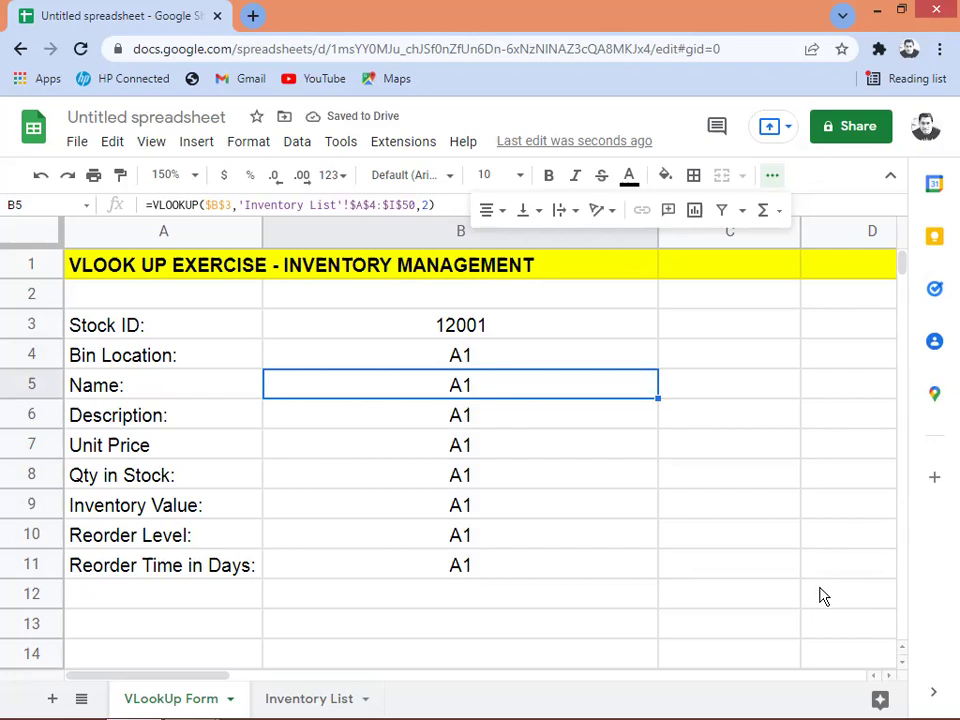
Step: Set the Name formula in B5 to column index 3 so it shows Bolt
key("Return")
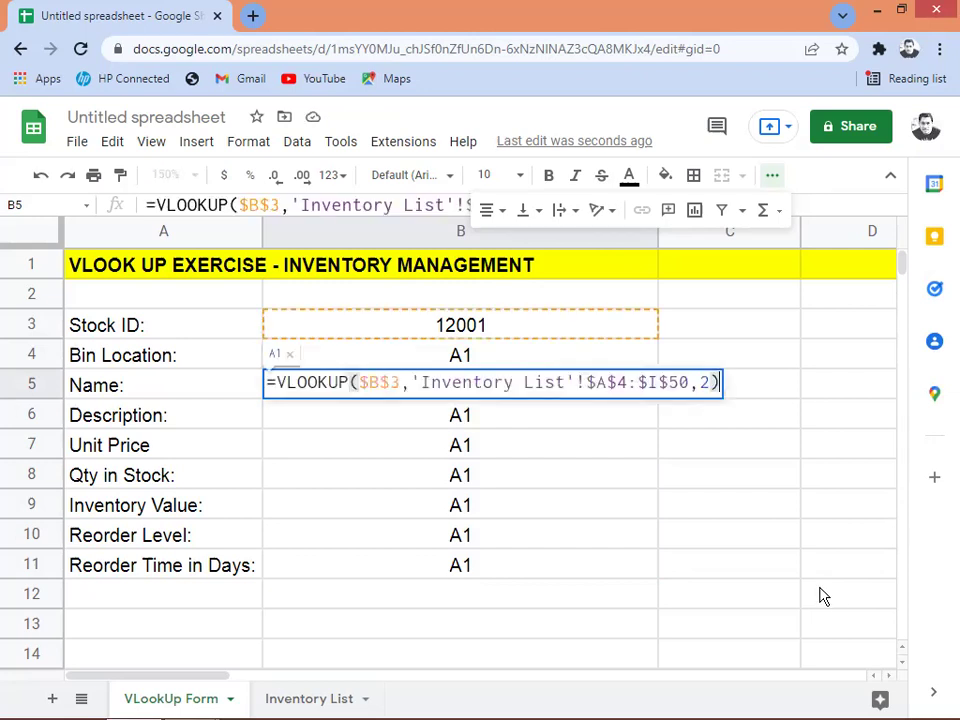
key("Left")
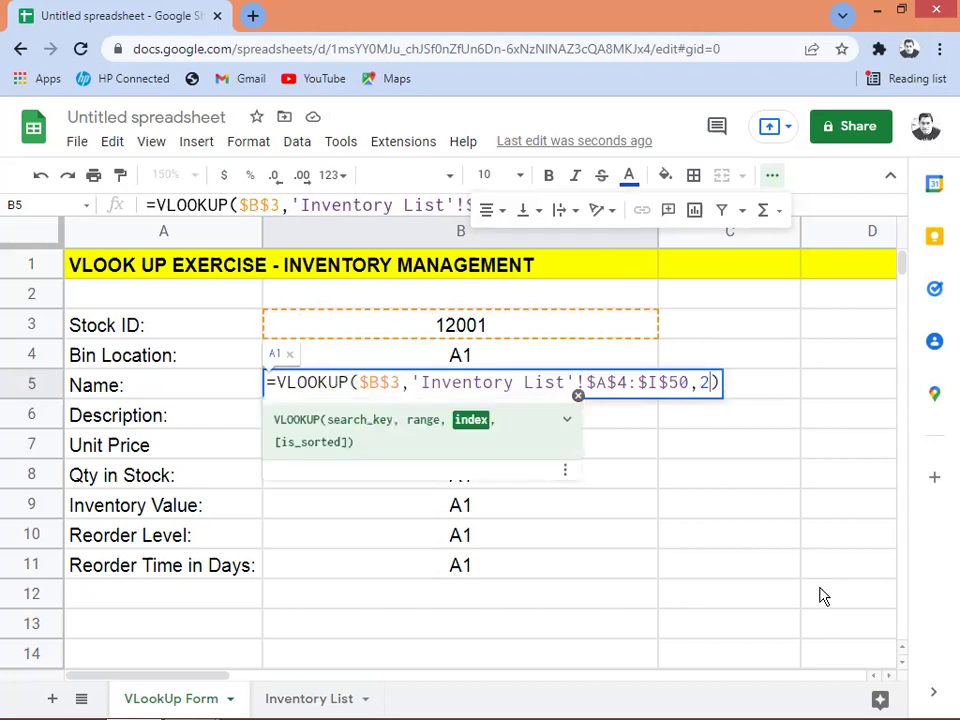
key("BackSpace")
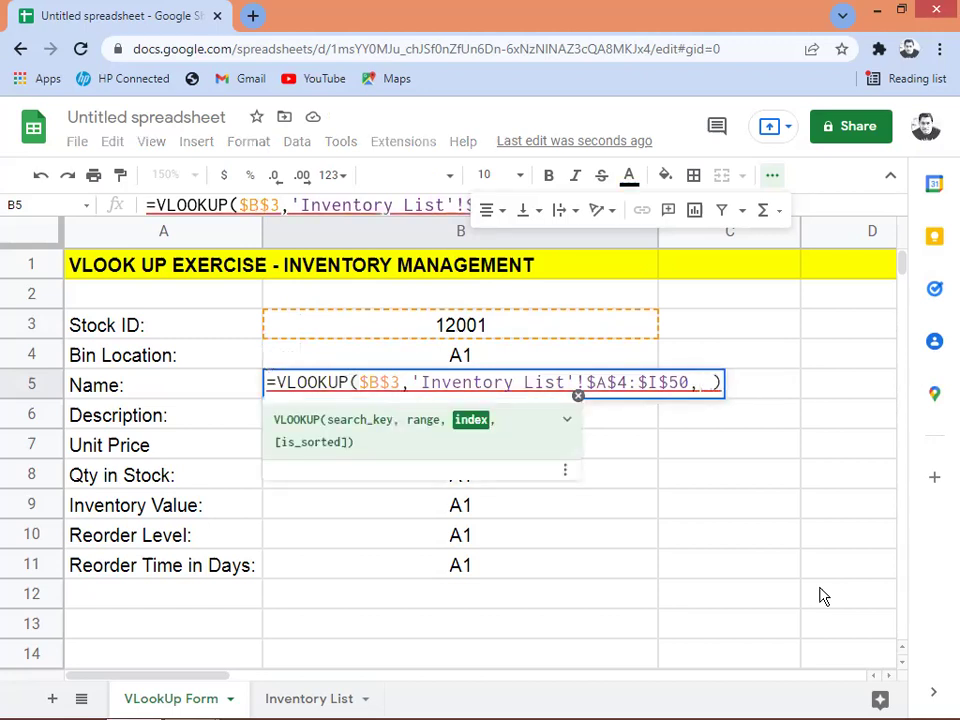
type("3")
key("Return")
key("Up")
key("Left")
key("Right")
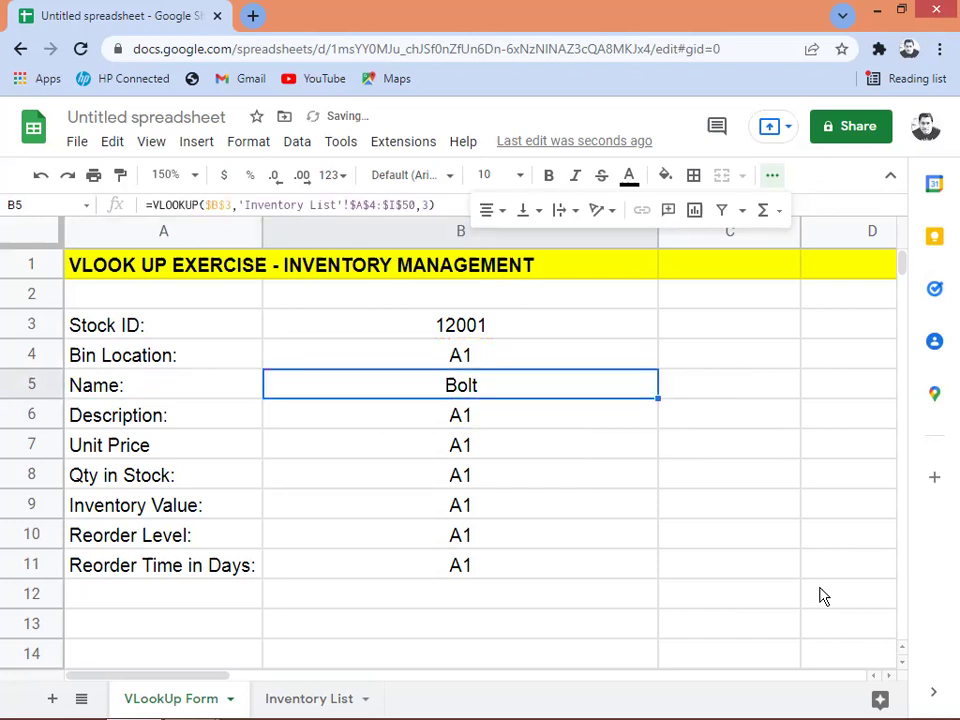
key("Down")
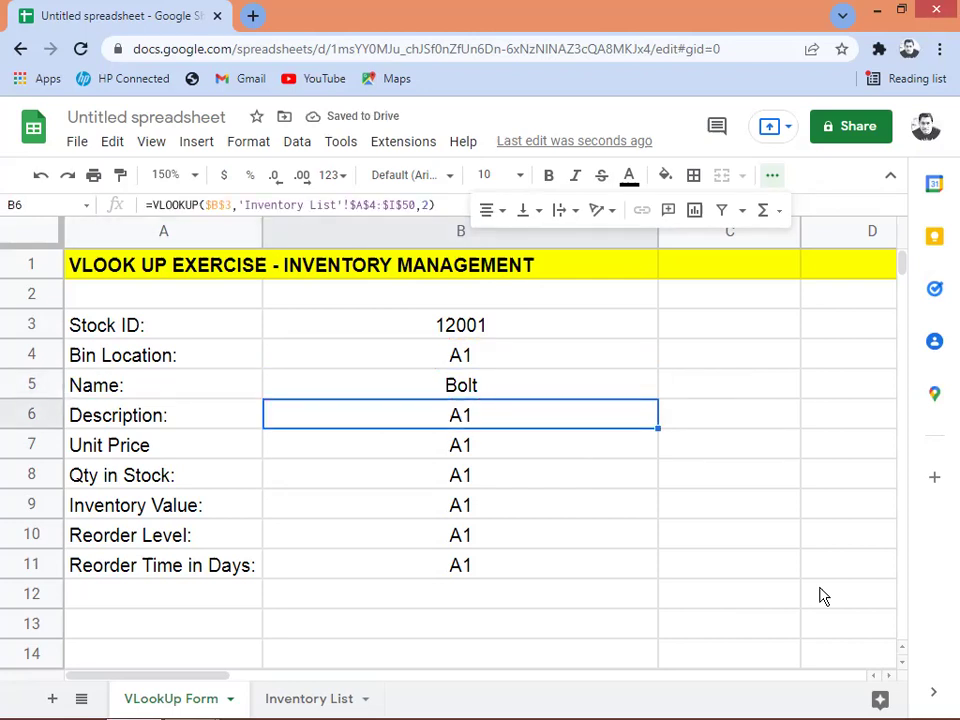
Step: Set Description to column 4 and Unit Price to column 5 (Hex Head 10mm, $10.00)
key("F2")
key("Left")
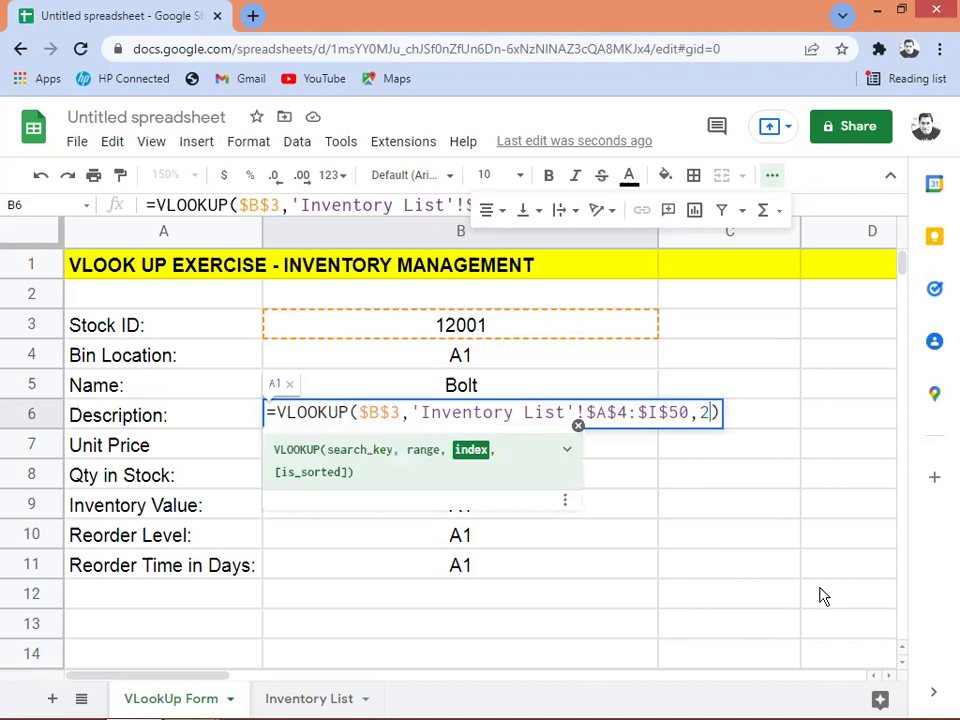
key("BackSpace")
type("4")
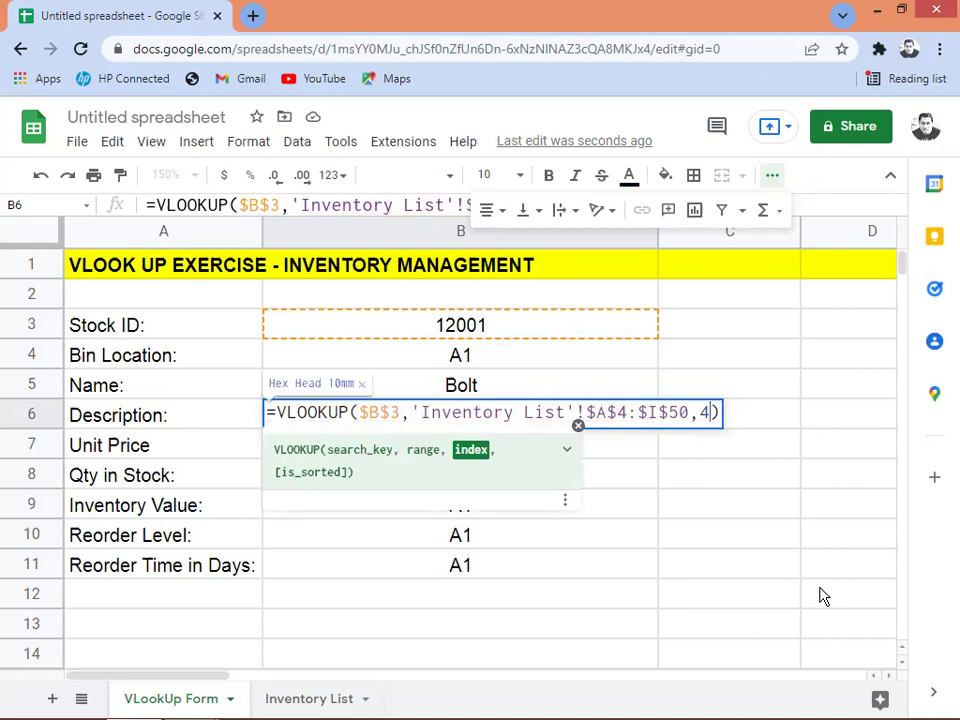
key("Return")
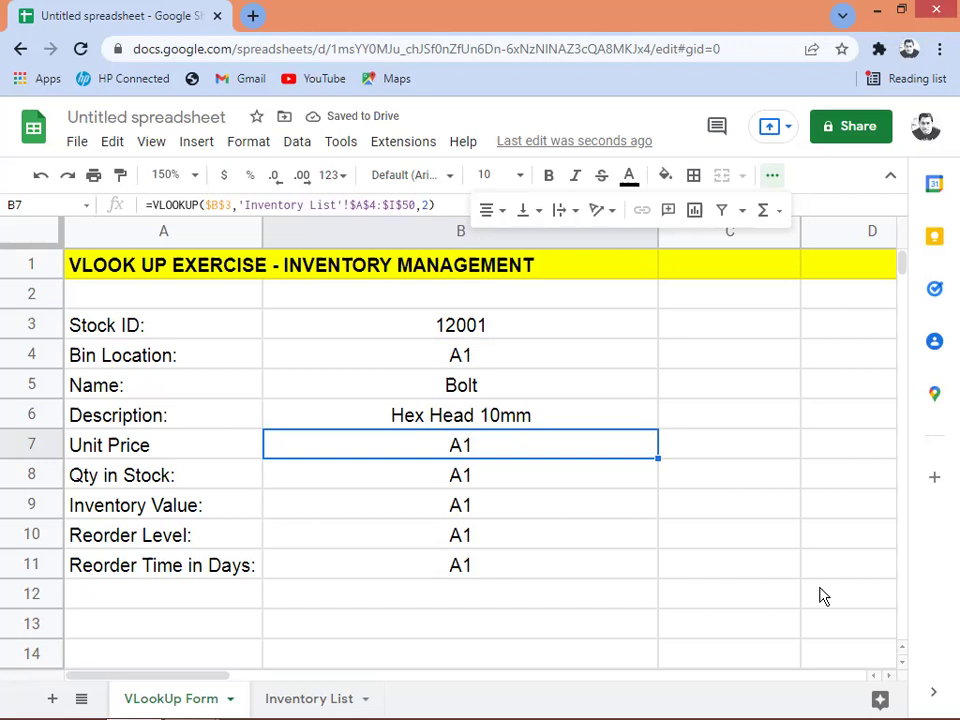
key("F2")
key("Left")
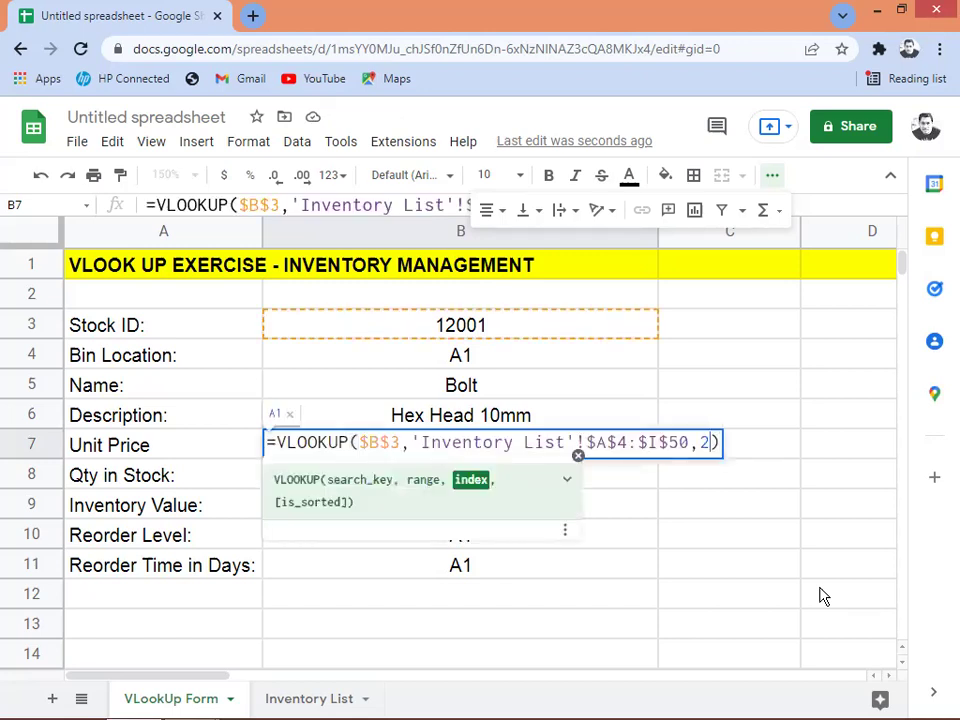
key("BackSpace")
type("5")
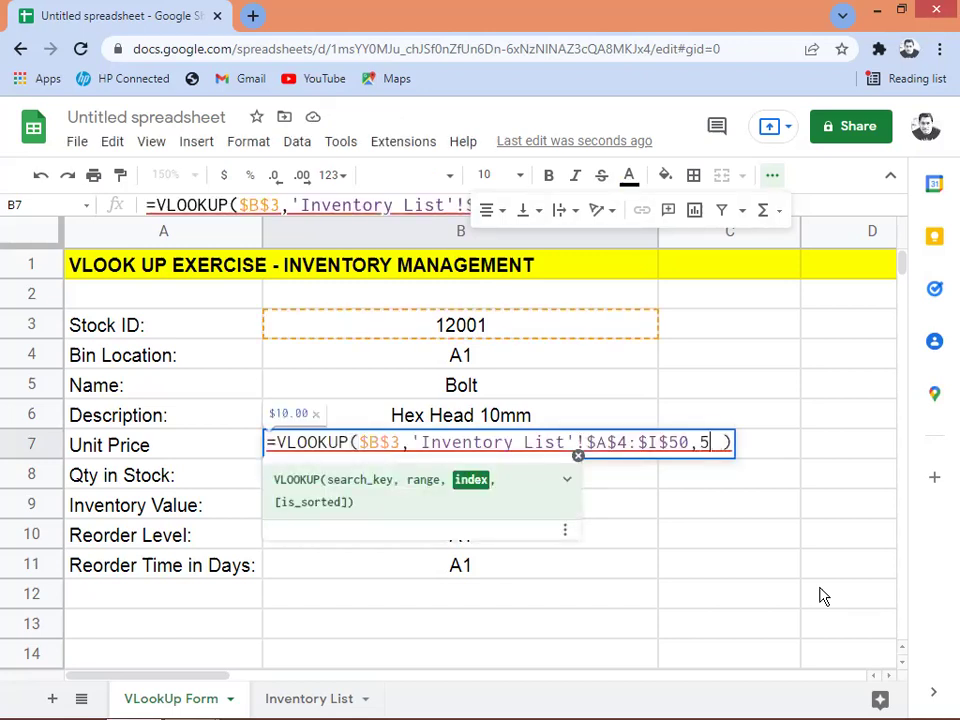
key("Return")
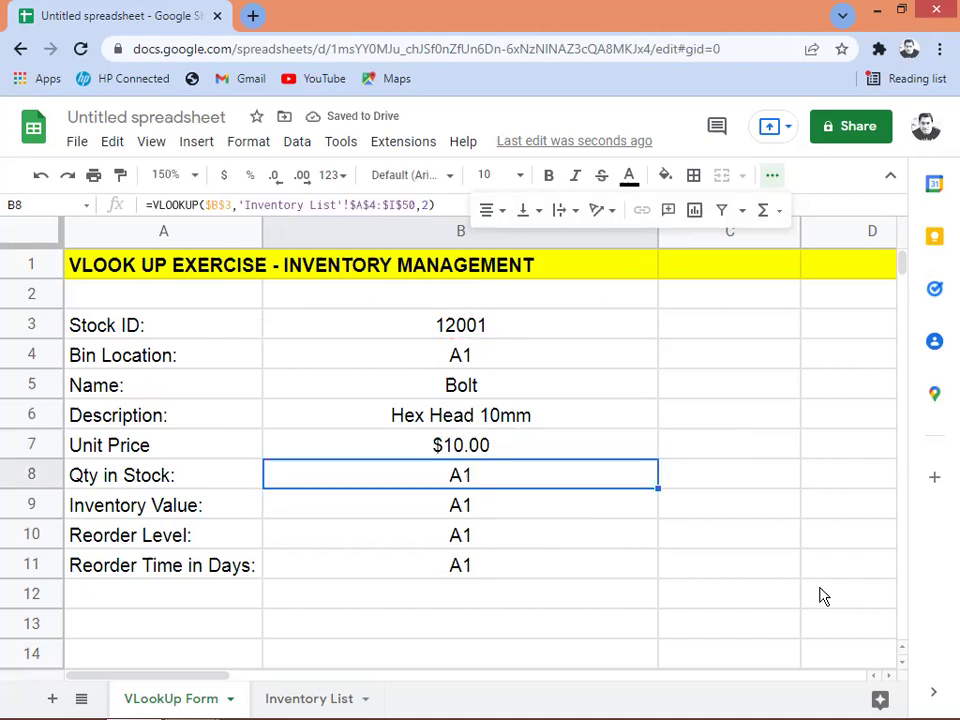
Step: Set Qty in Stock to column 6 and Inventory Value to column 7 (100, $1,000.00)
key("F2")
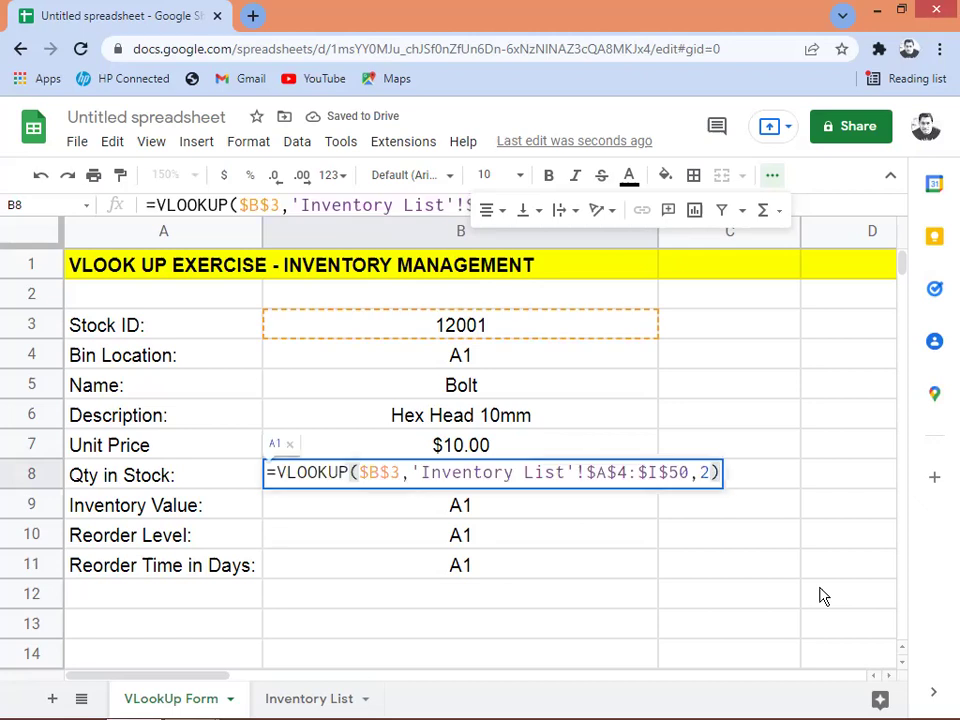
key("Left")
key("BackSpace")
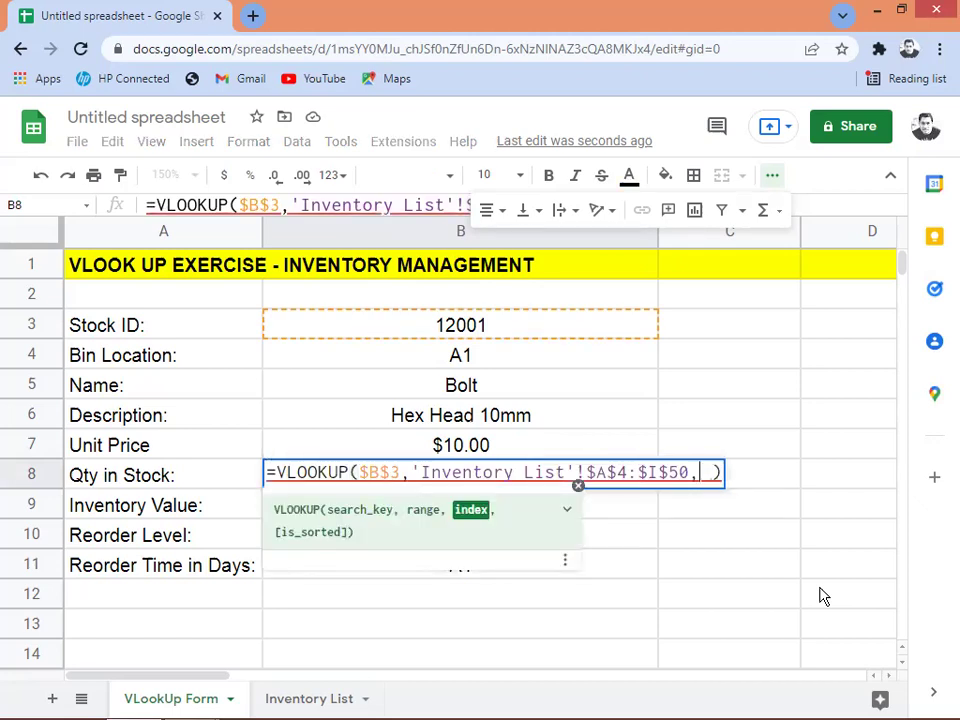
type("6")
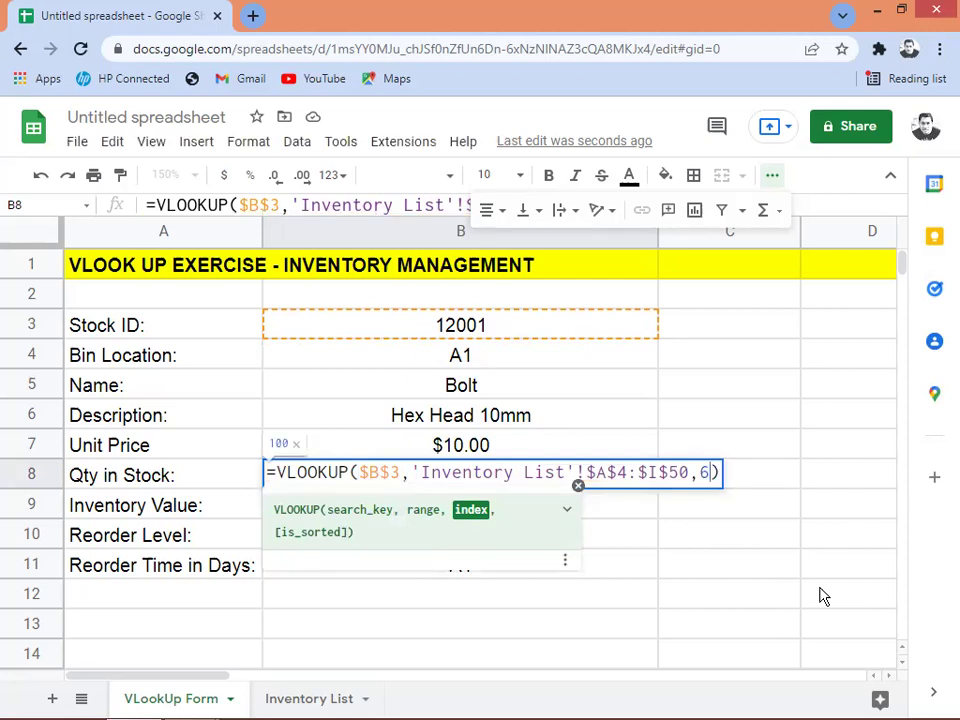
key("Return")
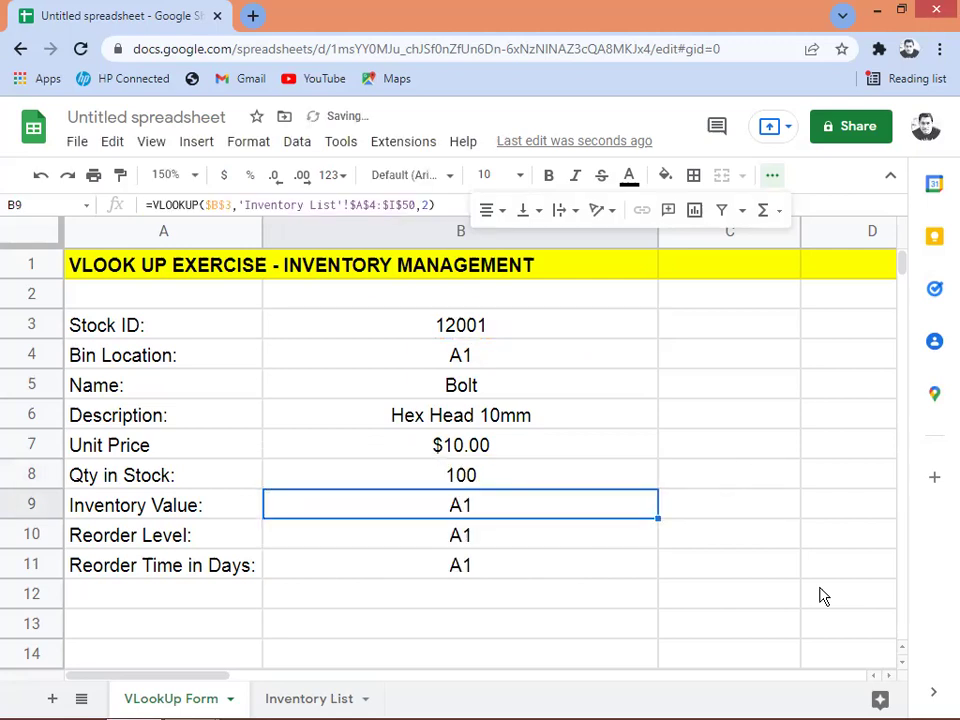
key("F2")
key("Left")
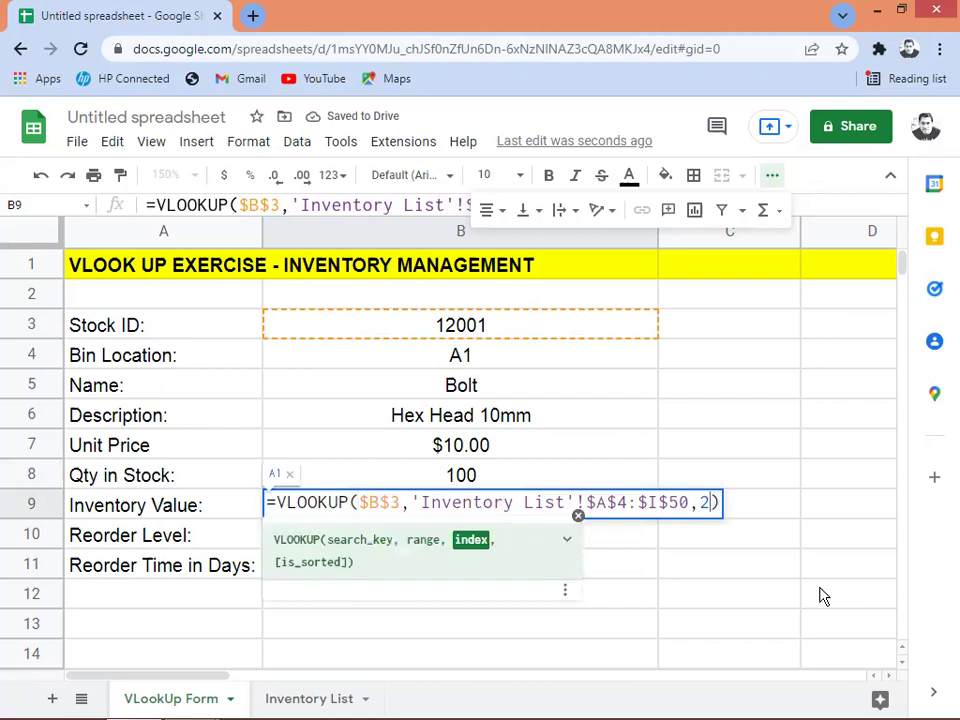
key("BackSpace")
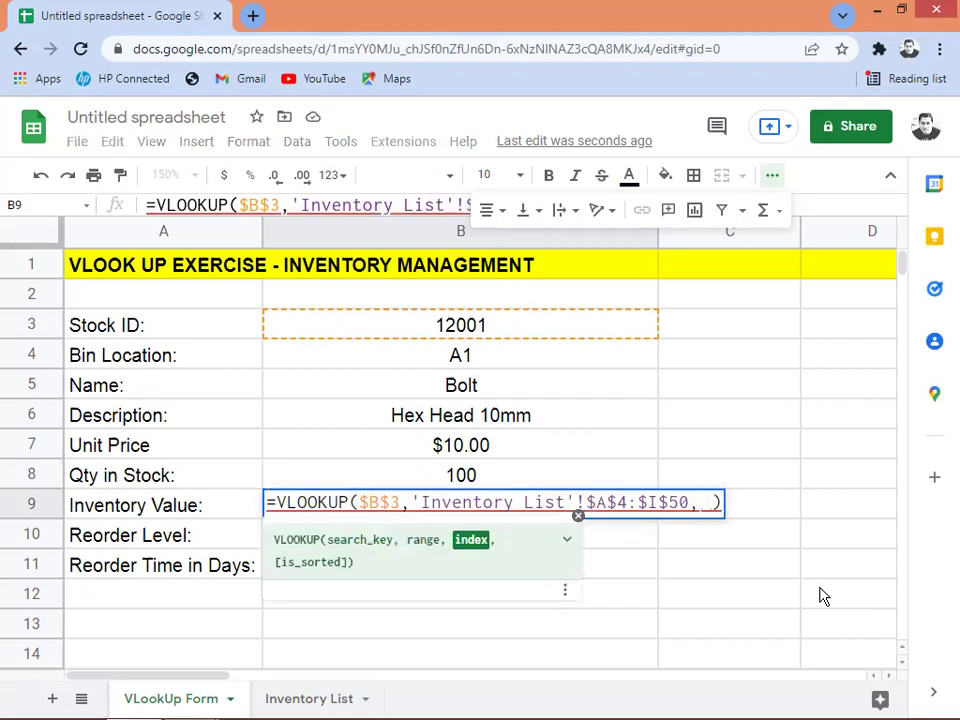
type("7")
key("Return")
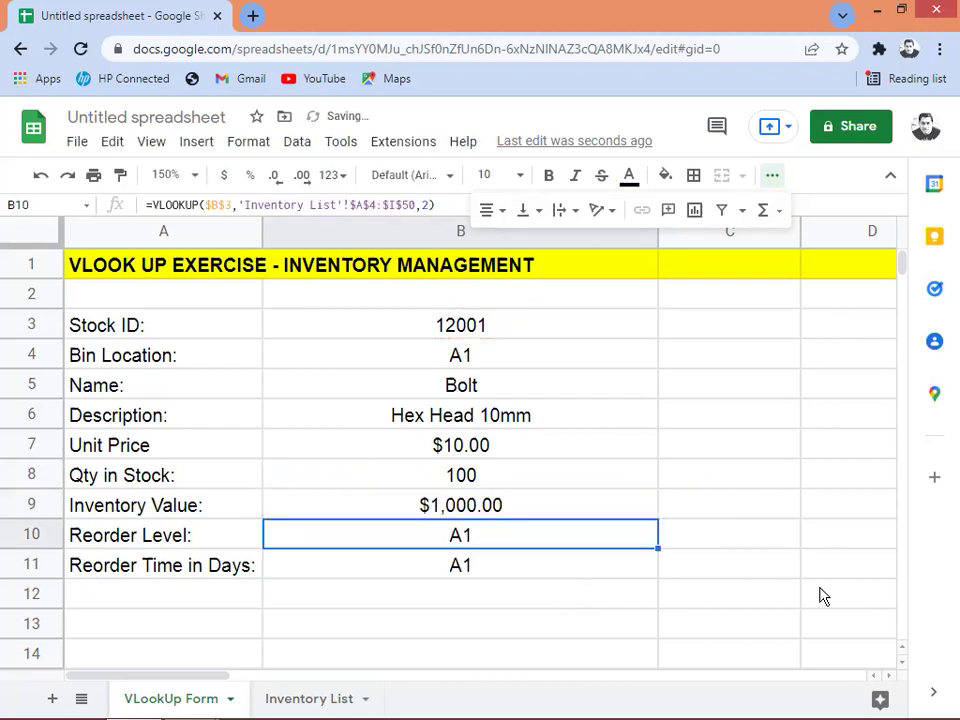
Step: Set Reorder Level to column 8 and Reorder Time in Days to column 9 (50, 10 Days)
key("Return")
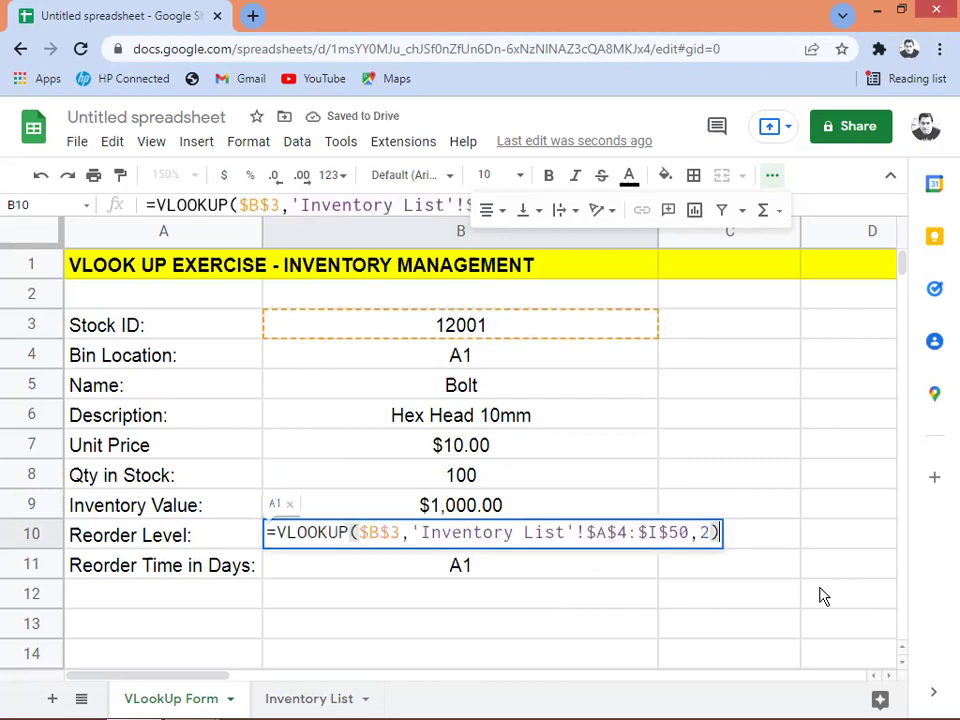
key("Left")
key("BackSpace")
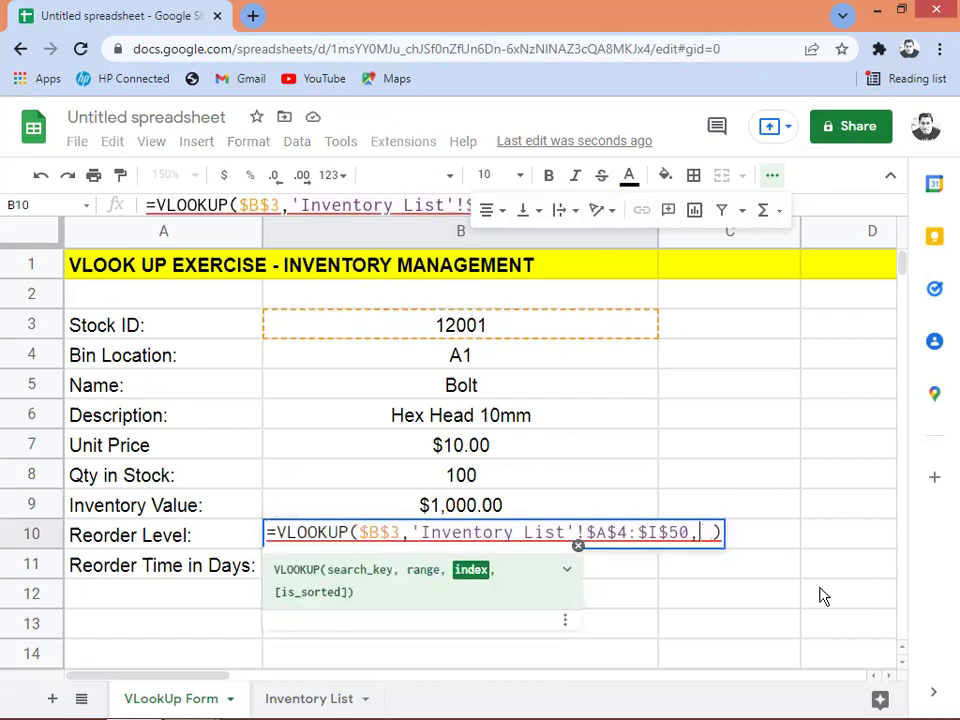
type("8")
key("Return")
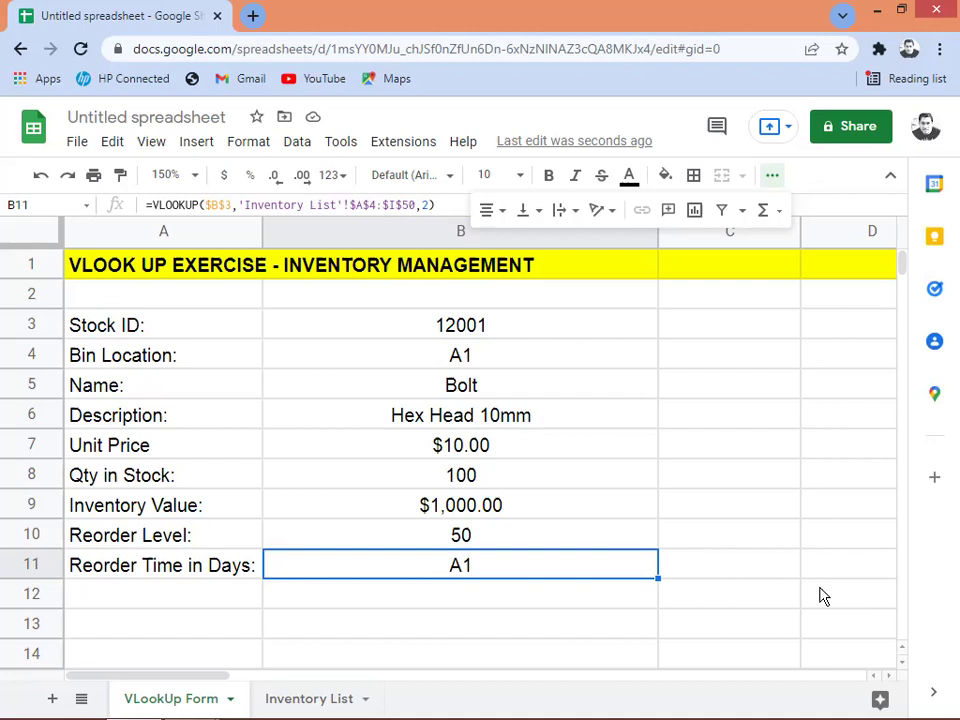
key("F2")
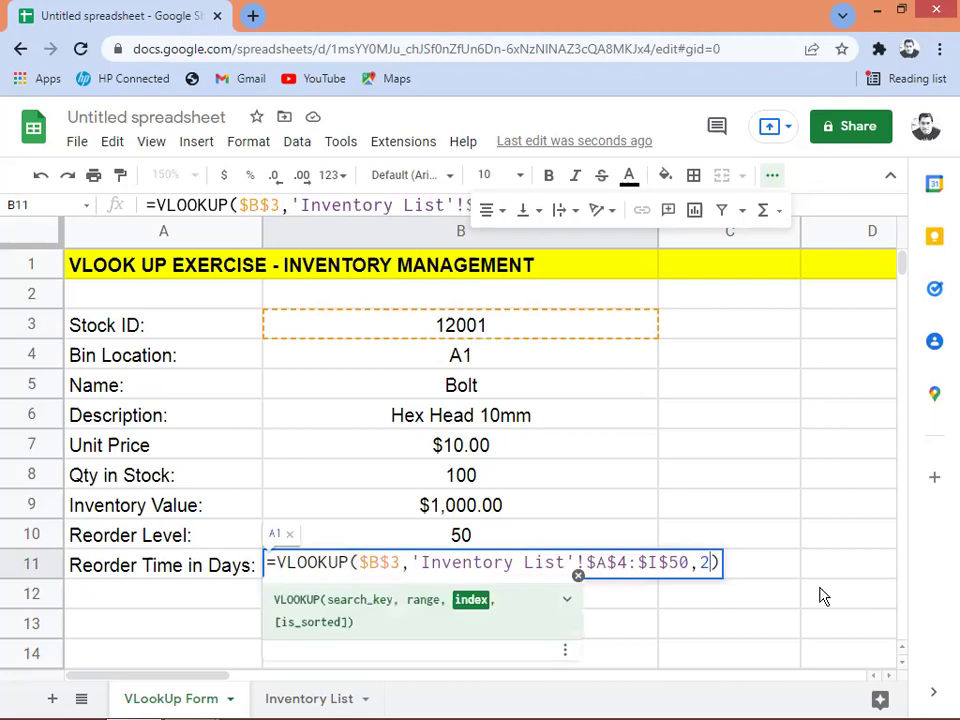
key("BackSpace")
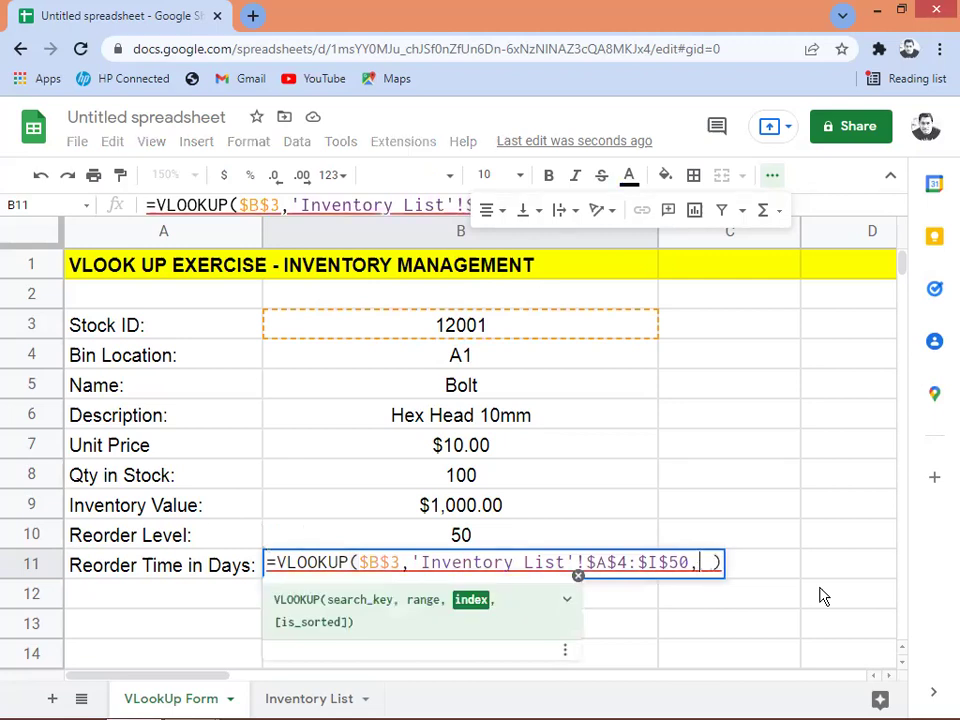
type("9")
key("Return")
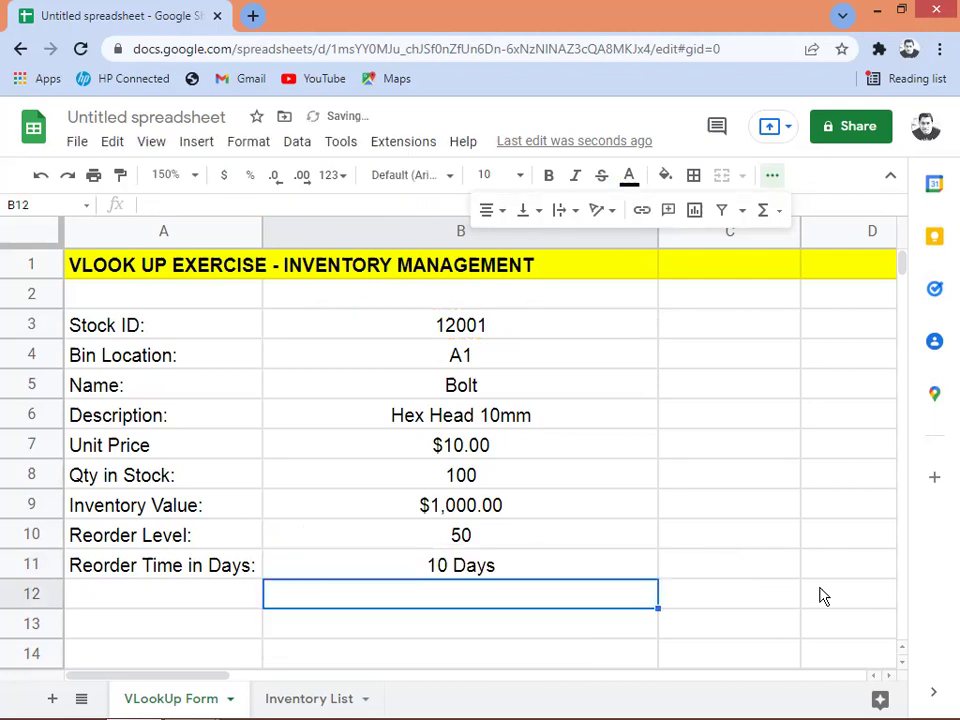
key("Up")
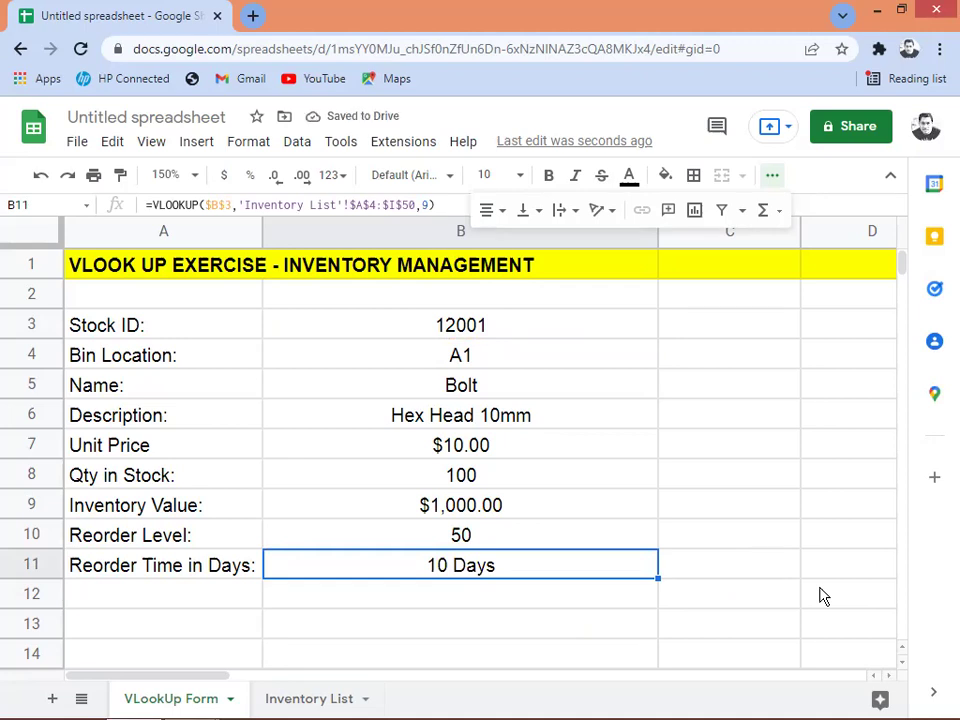
key("Up")
key("Up")
key("Up")
key("Up")
key("Up")
key("Up")
key("Up")
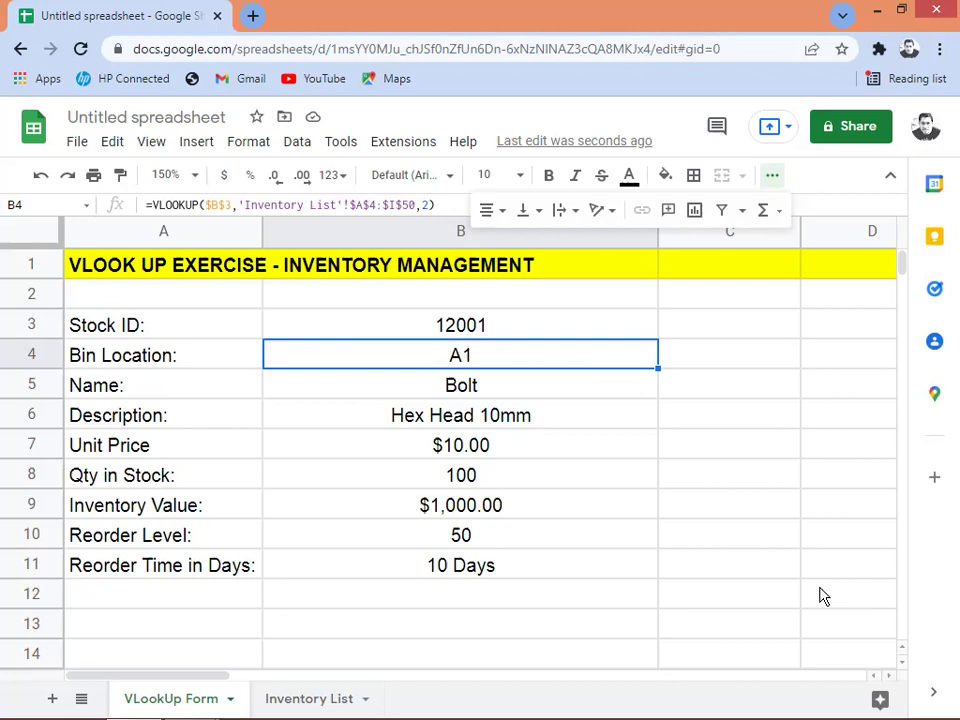
key("Up")
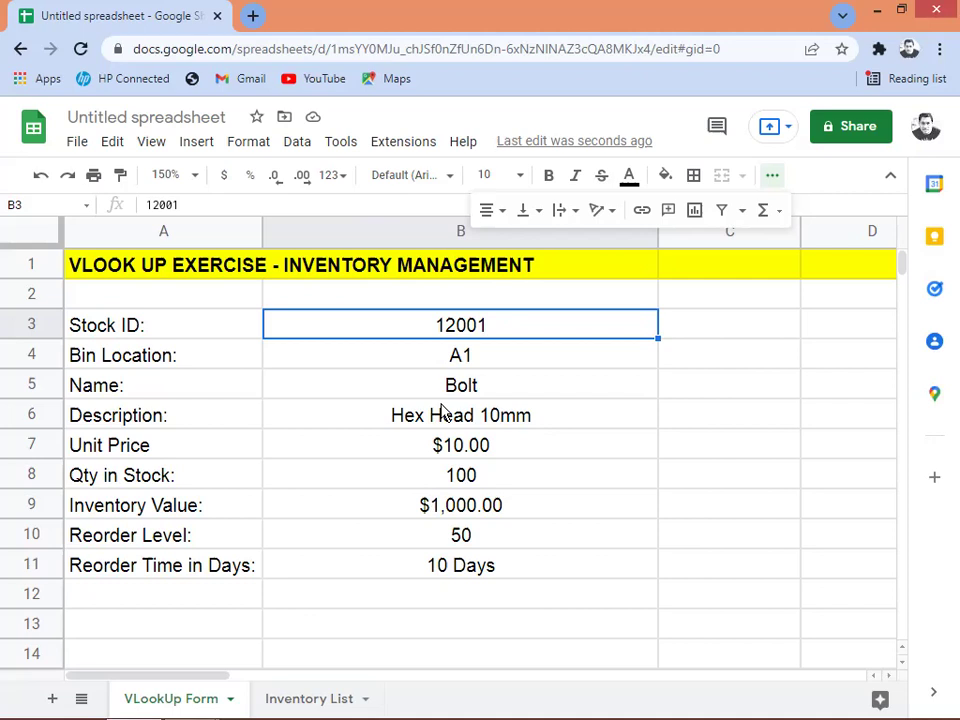
left_click(311, 701)
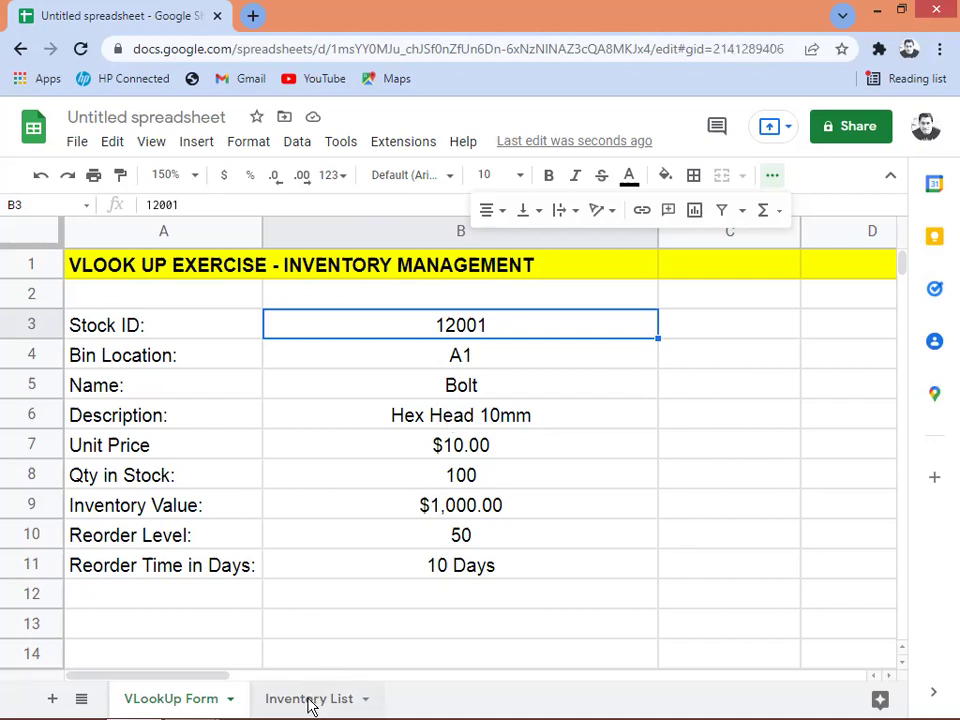
left_click(162, 408)
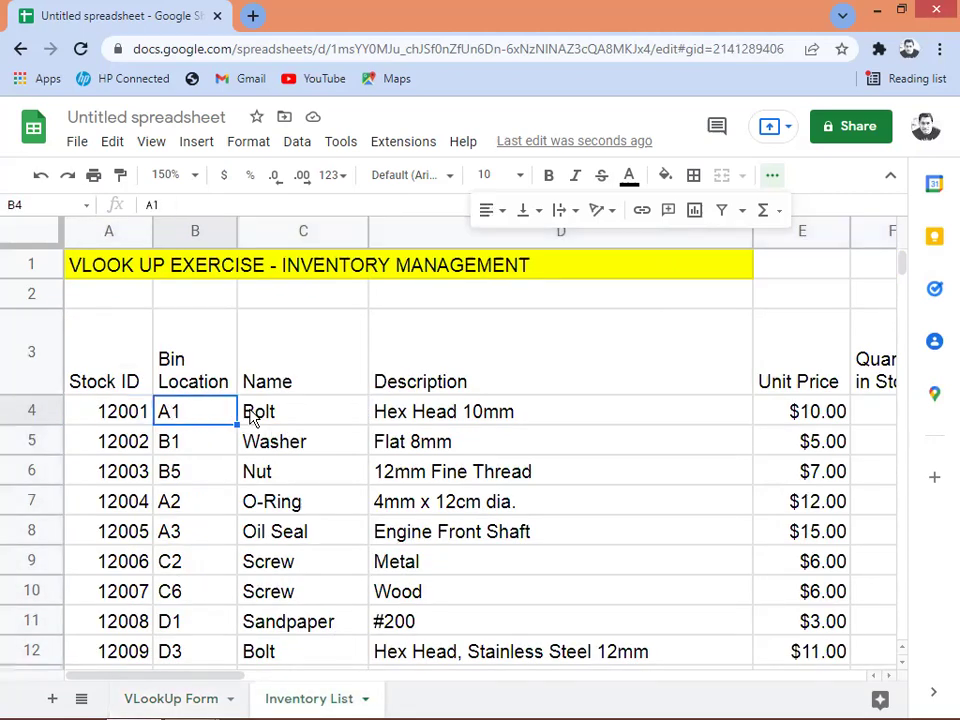
key("Left")
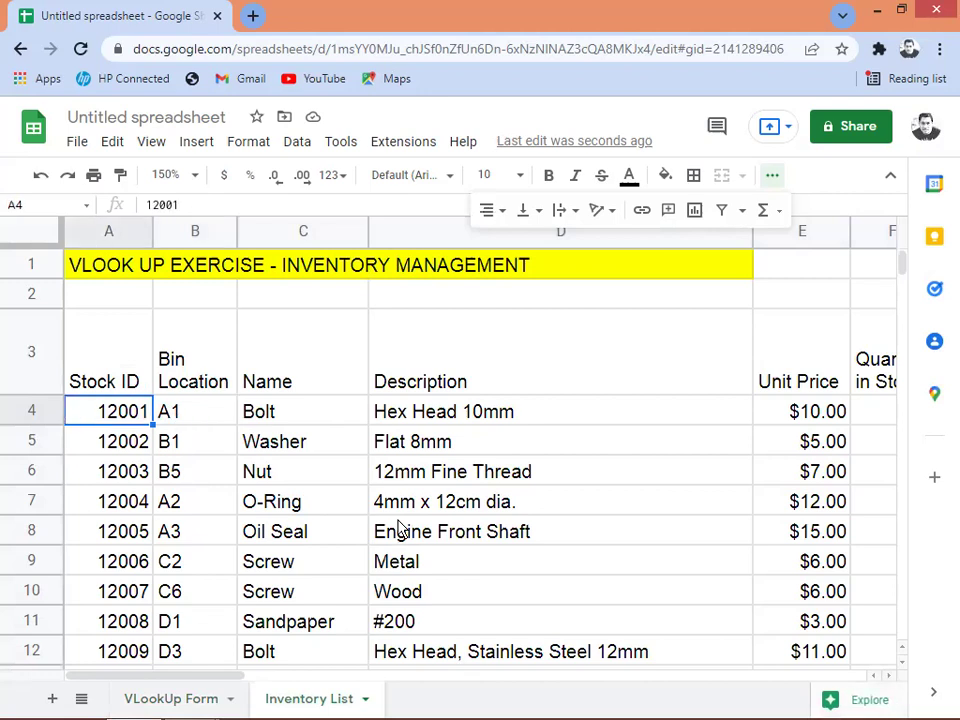
key("Right")
key("Right")
key("Right")
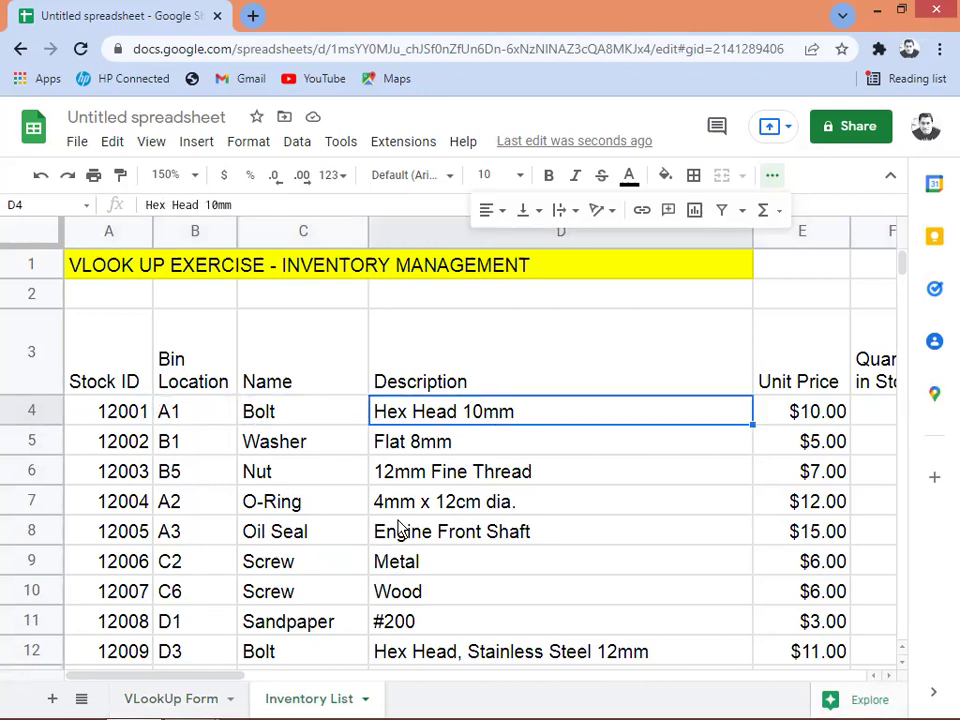
key("Right")
key("Right")
key("Right")
key("Right")
key("Right")
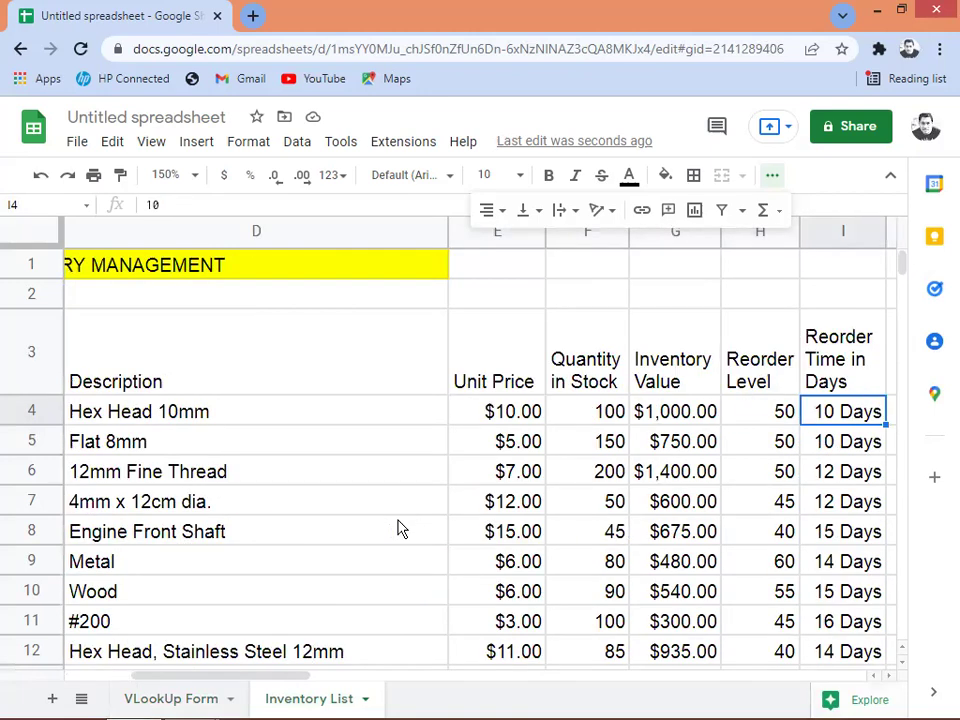
key("Left")
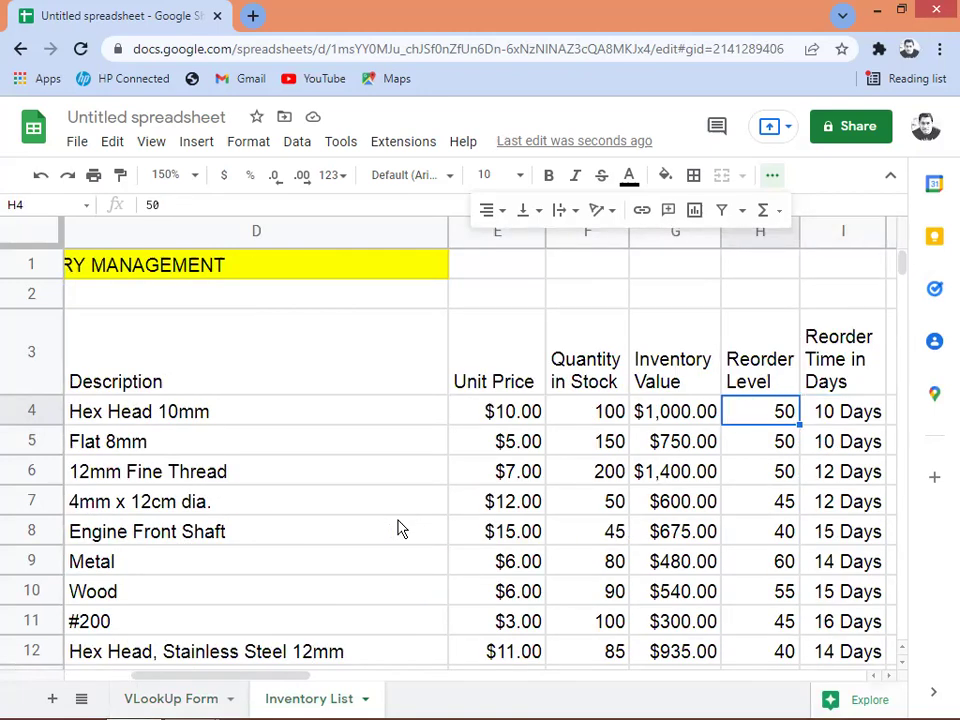
key("Right")
key("Left")
key("Left")
key("Left")
key("Left")
key("Left")
key("Left")
key("Left")
key("Left")
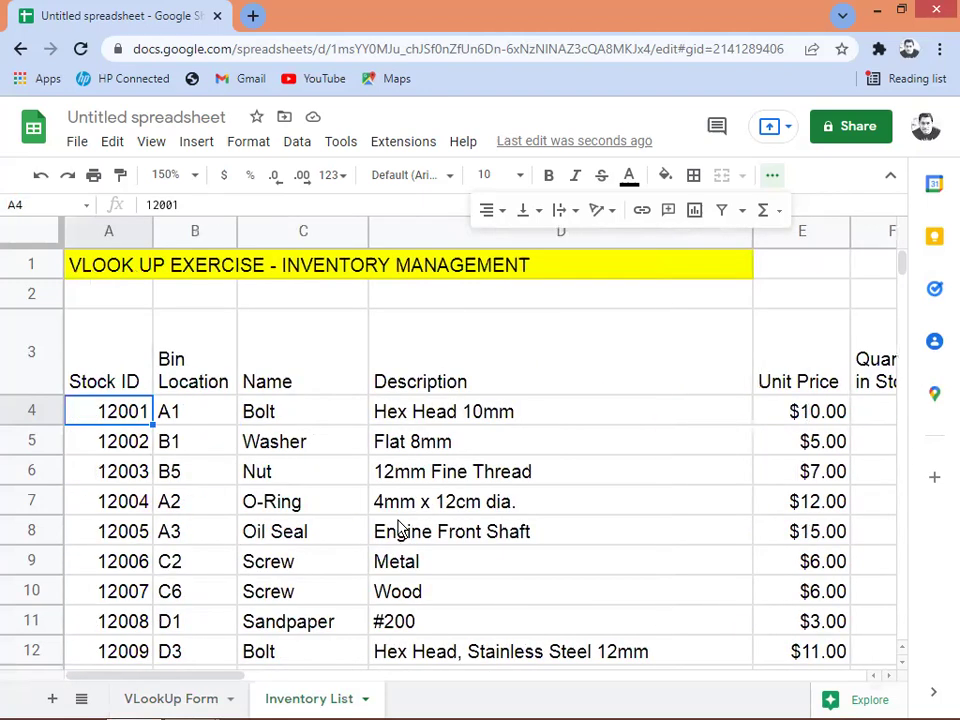
key("Right")
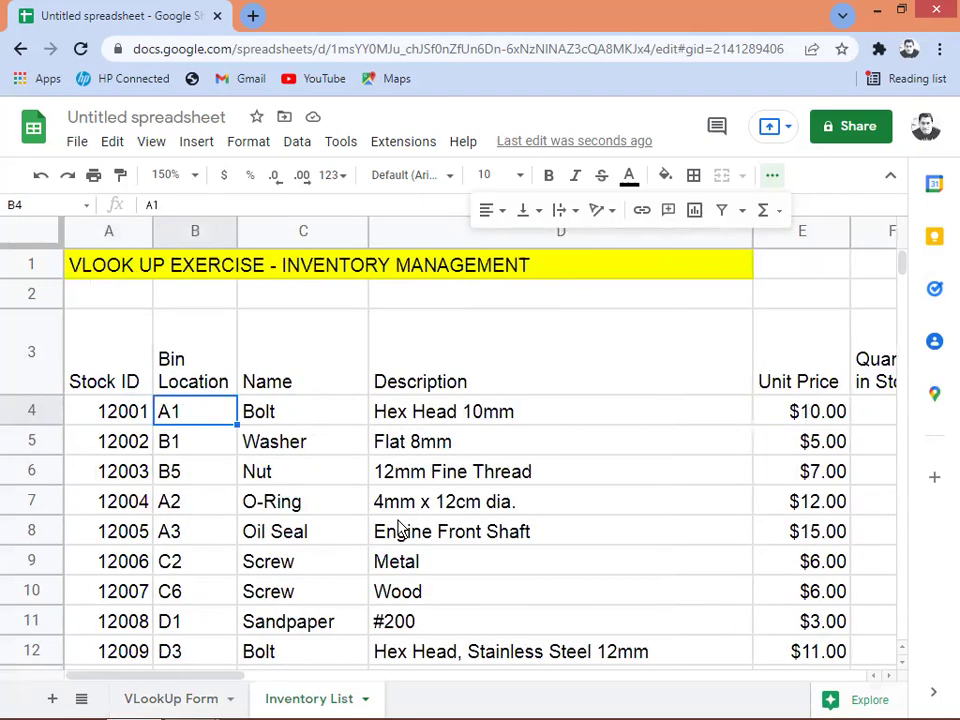
left_click(163, 697)
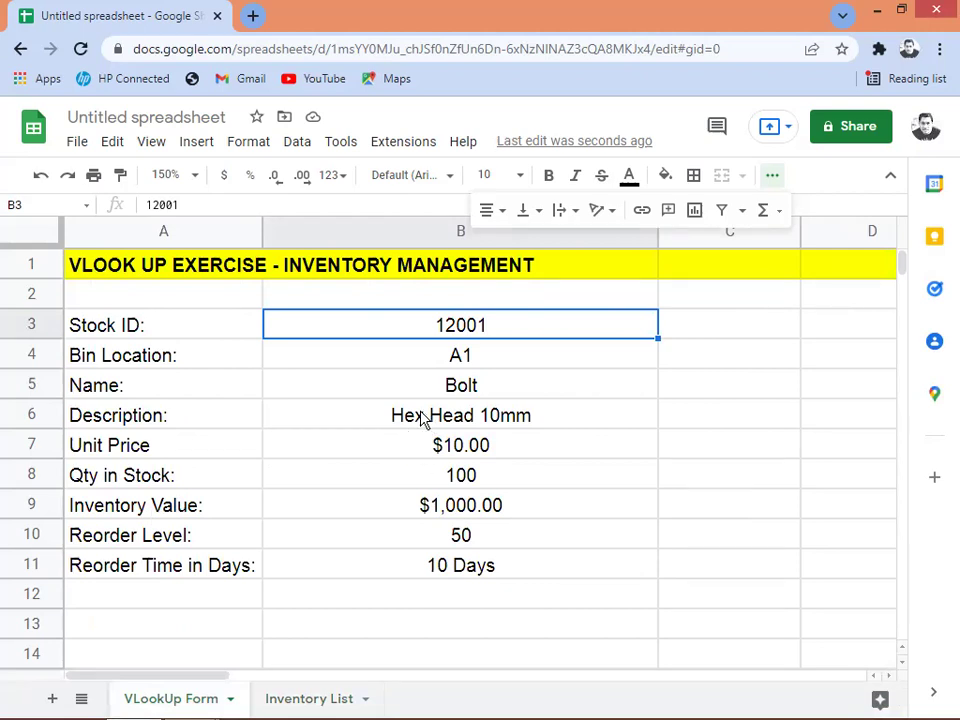
Step: Enter Stock ID 12002 and step through the lookup results below it
type("12")
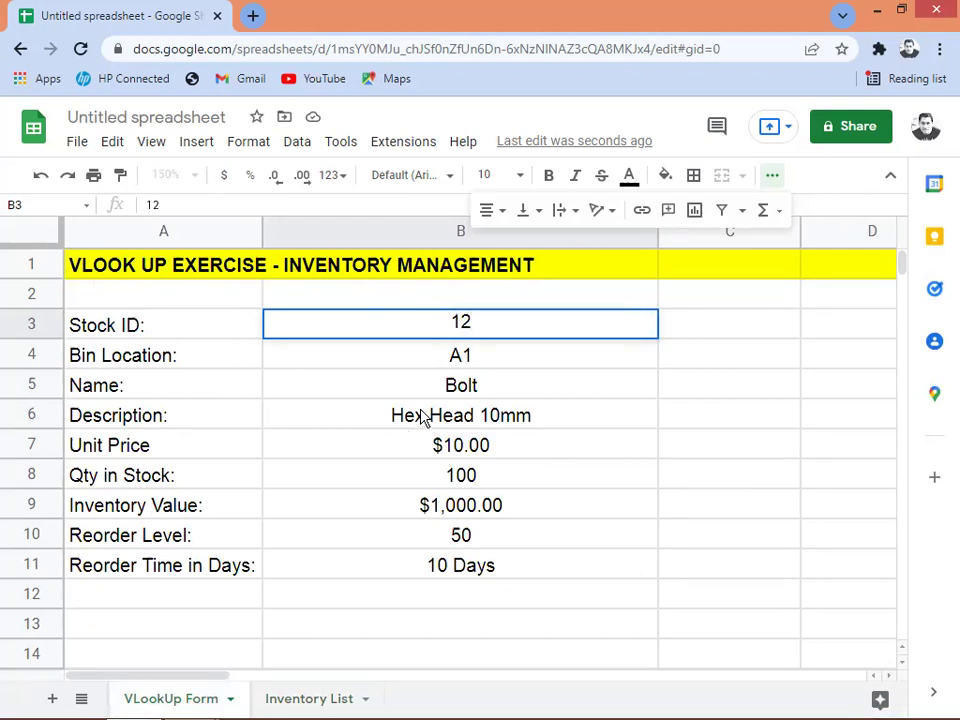
type("002")
key("Tab")
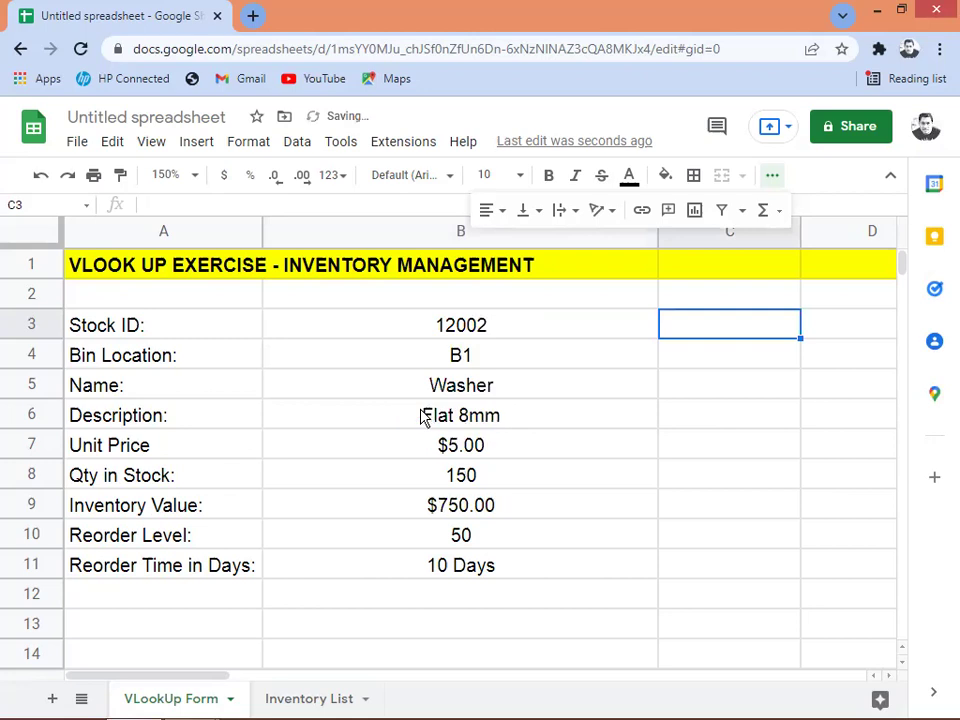
key("Left")
key("Down")
key("Down")
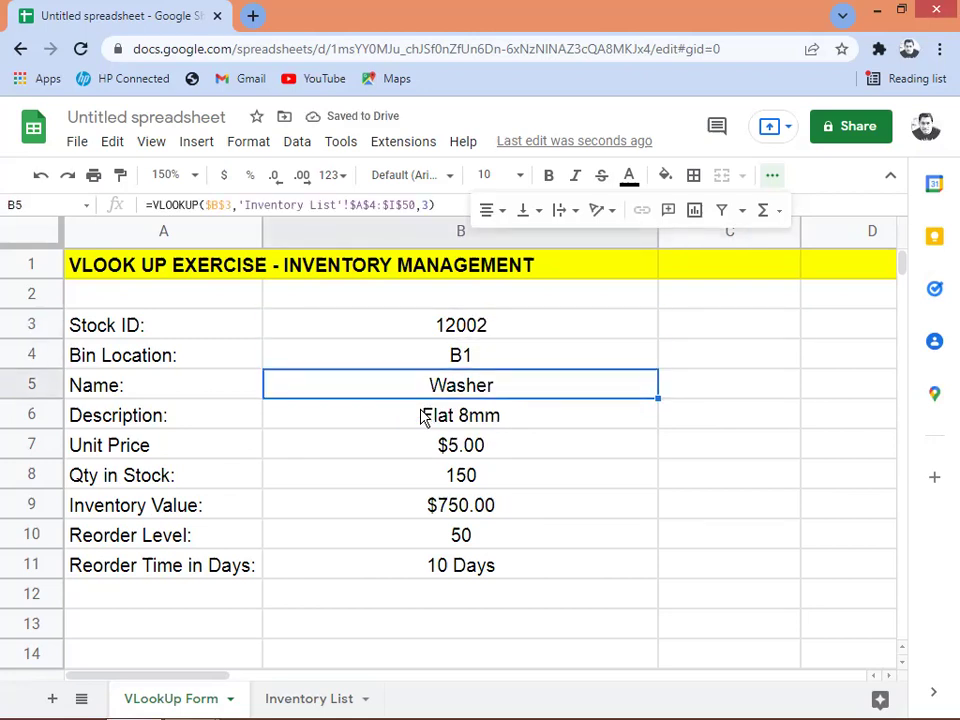
key("Down")
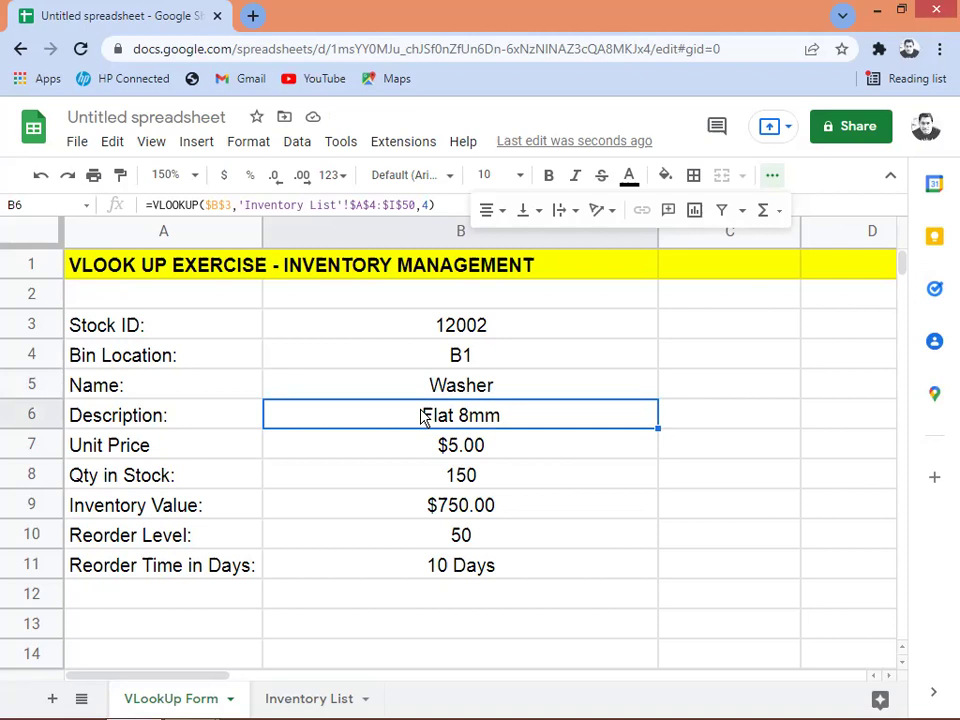
key("Down")
key("Down")
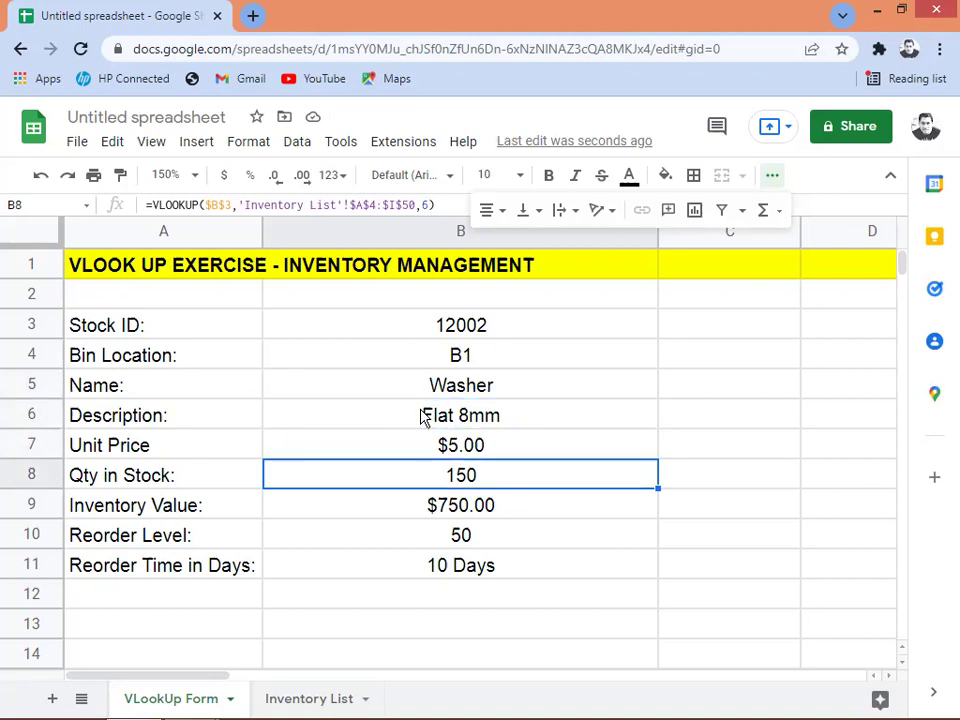
key("Down")
key("Down")
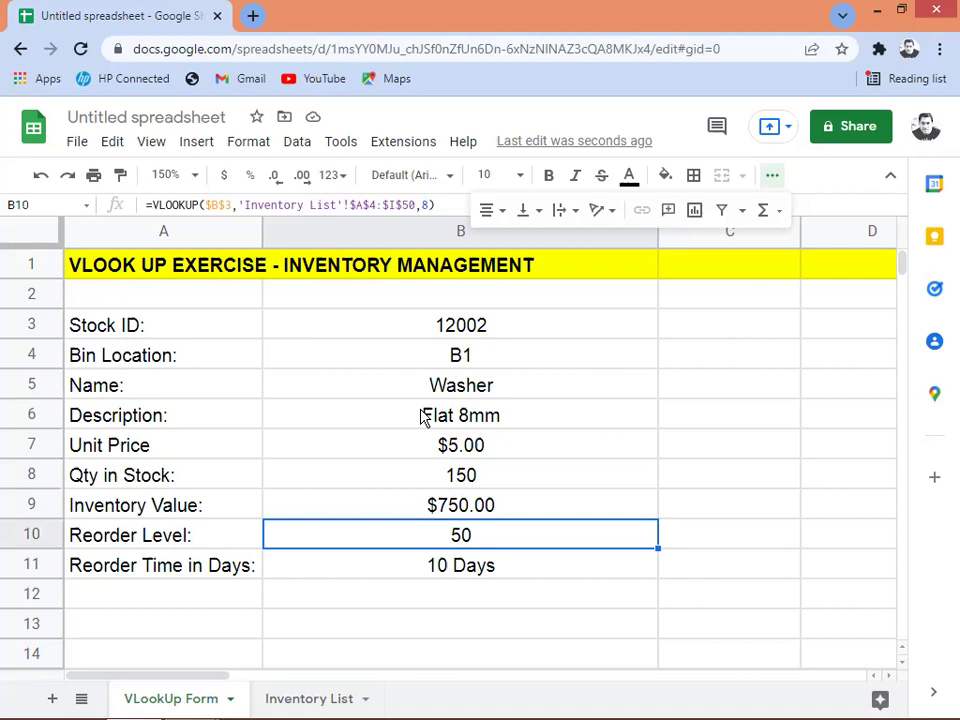
key("Up")
key("Up")
key("Up")
key("Up")
key("Up")
key("Up")
key("Up")
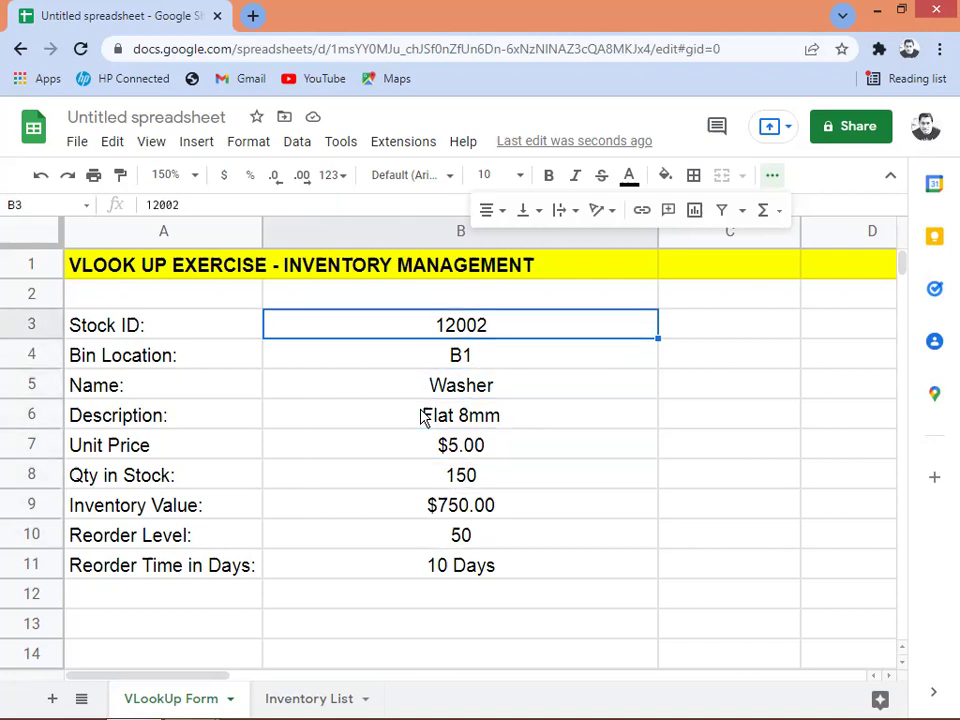
Step: Enter Stock IDs 12010 and 12015, checking the Name lookup along the way
type("12012")
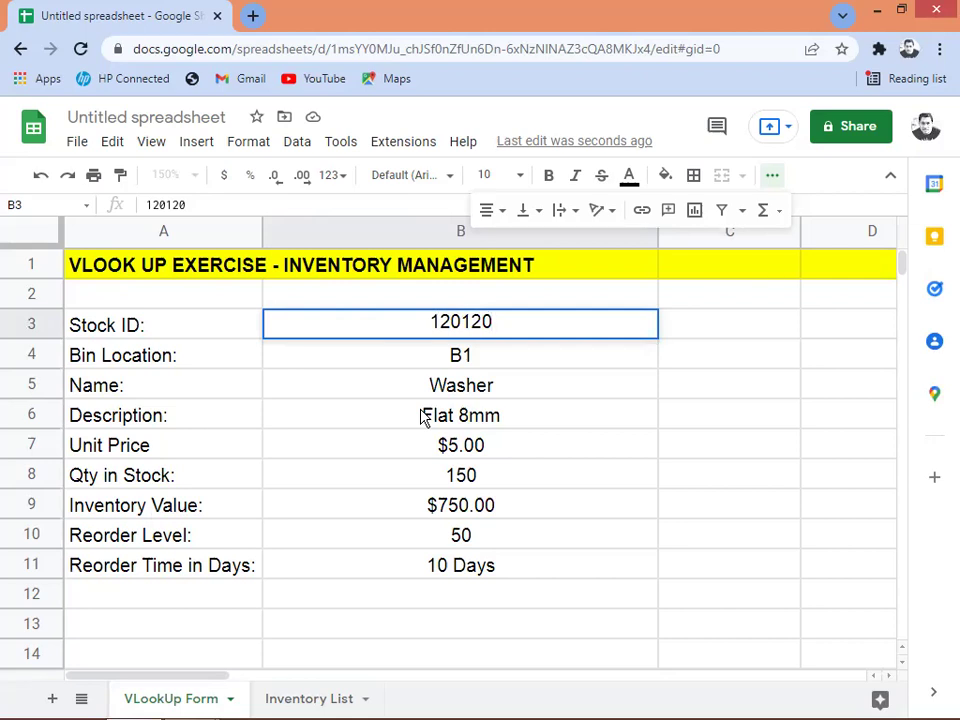
key("BackSpace")
key("BackSpace")
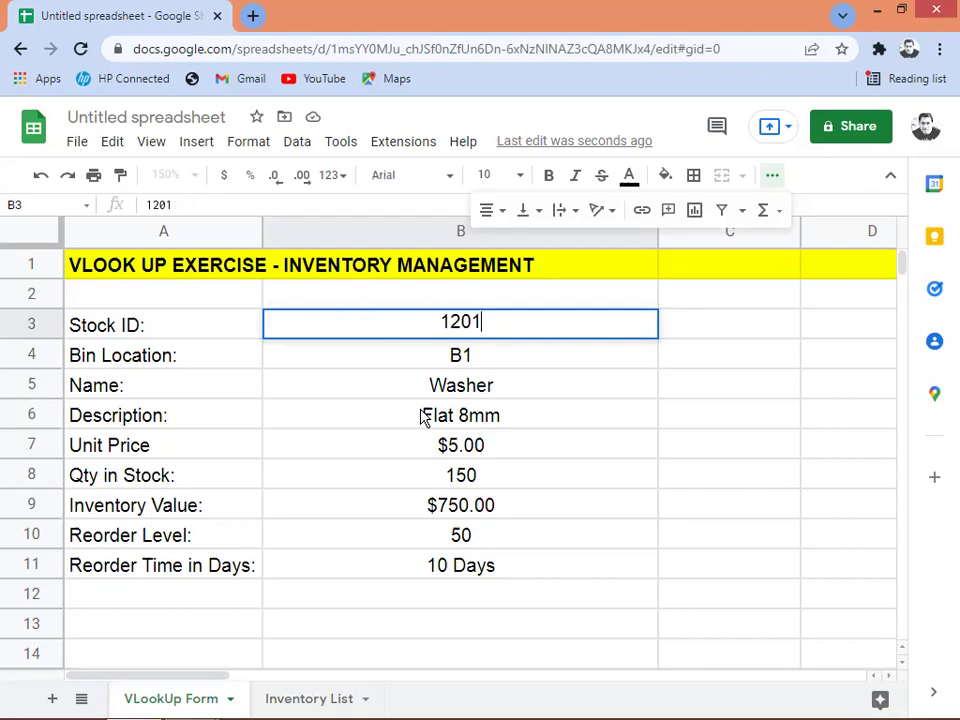
type("0")
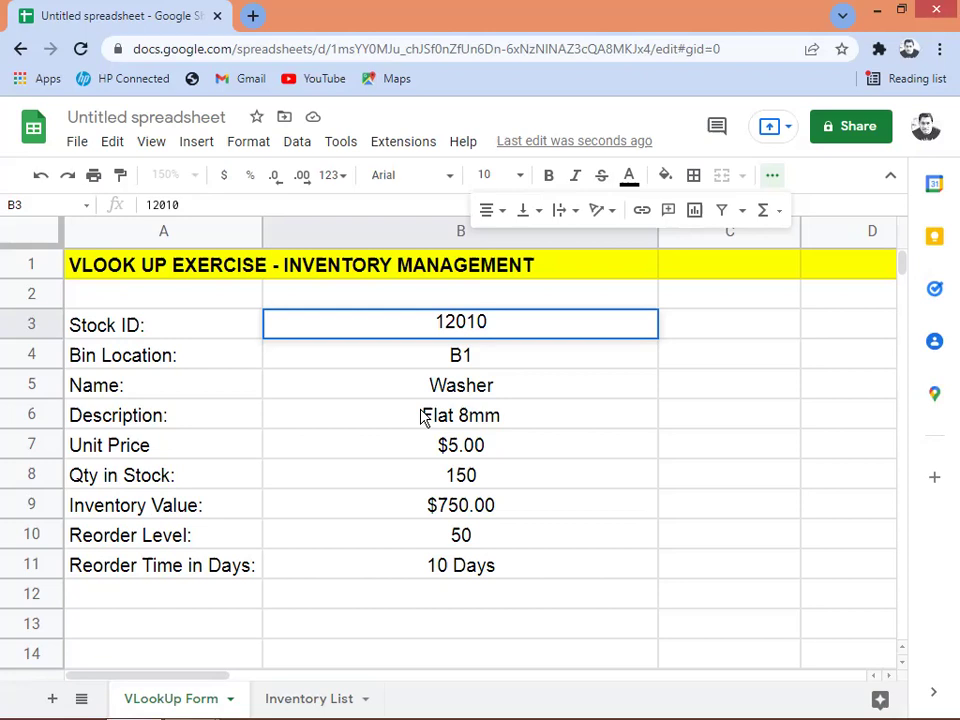
key("Return")
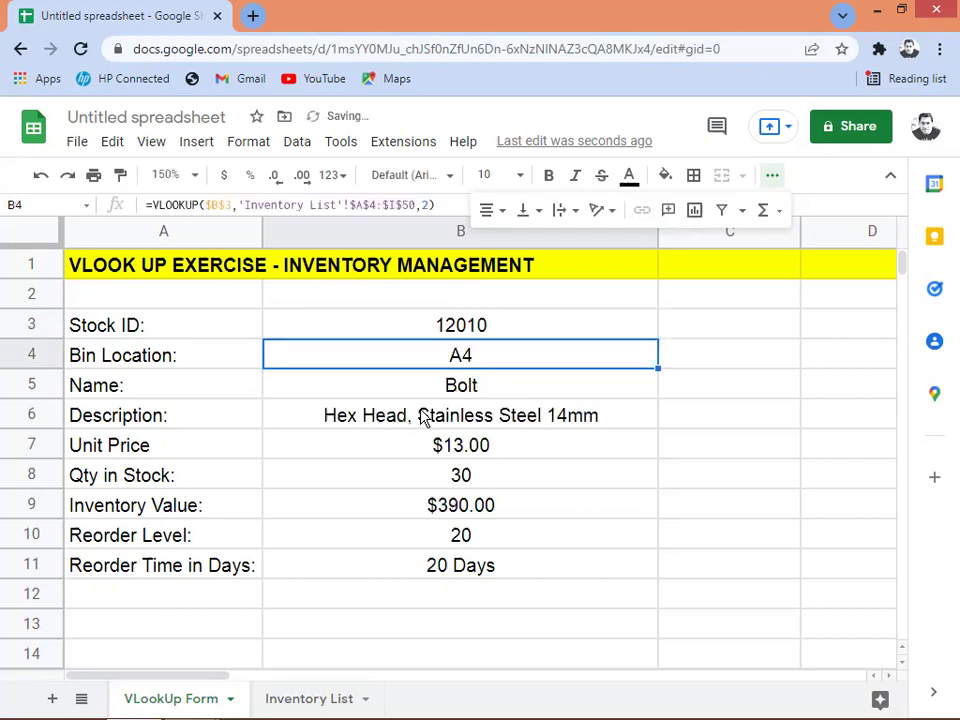
key("Up")
key("Down")
key("Down")
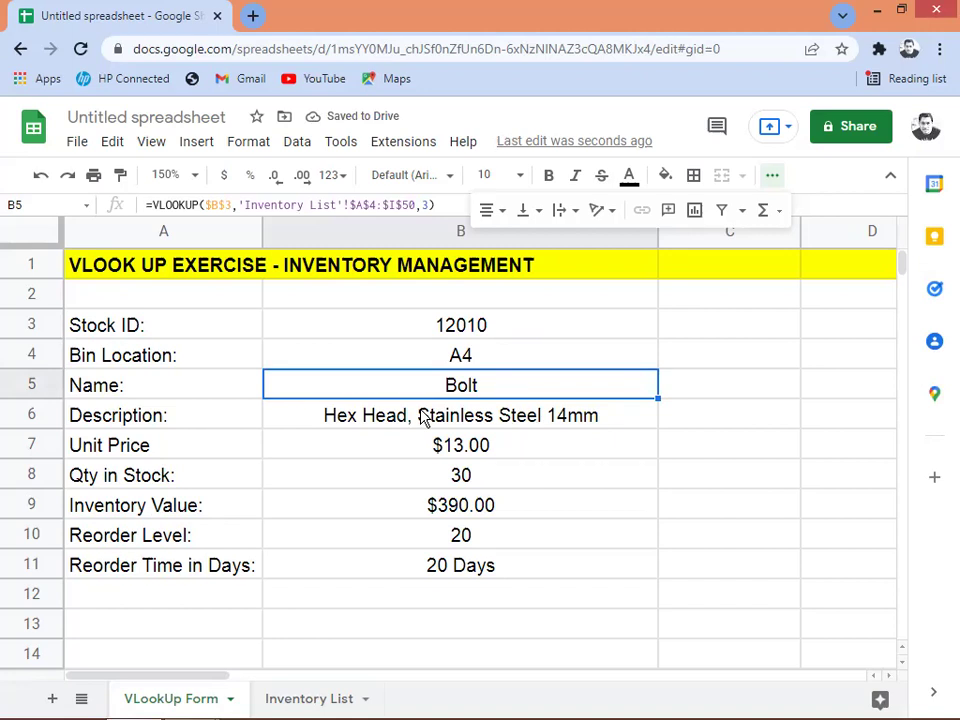
key("Down")
key("Up")
key("Up")
key("Up")
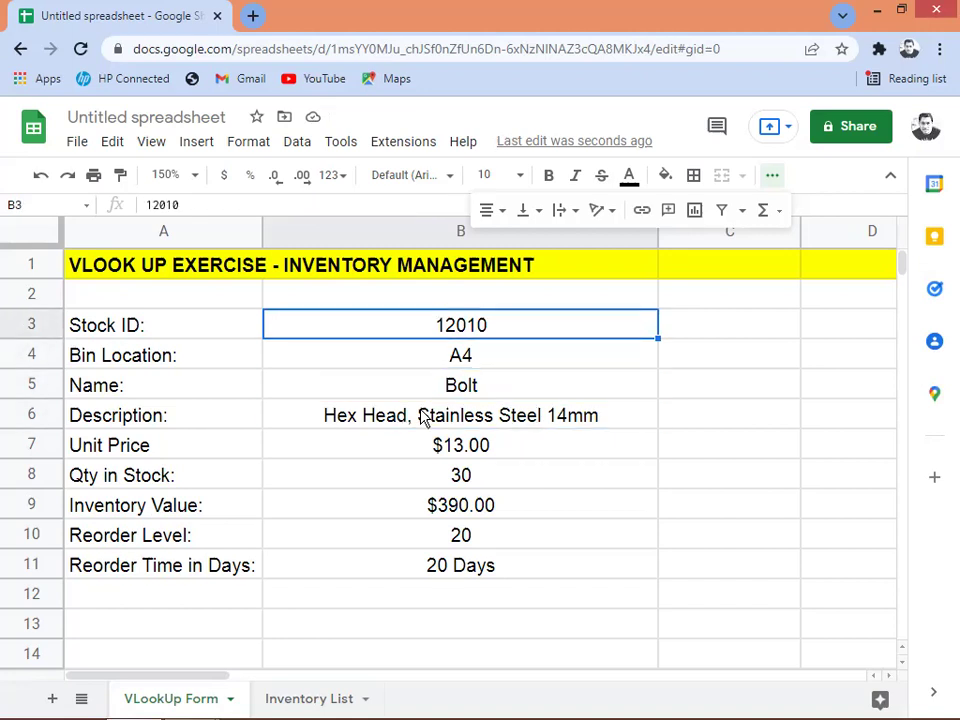
type("12015")
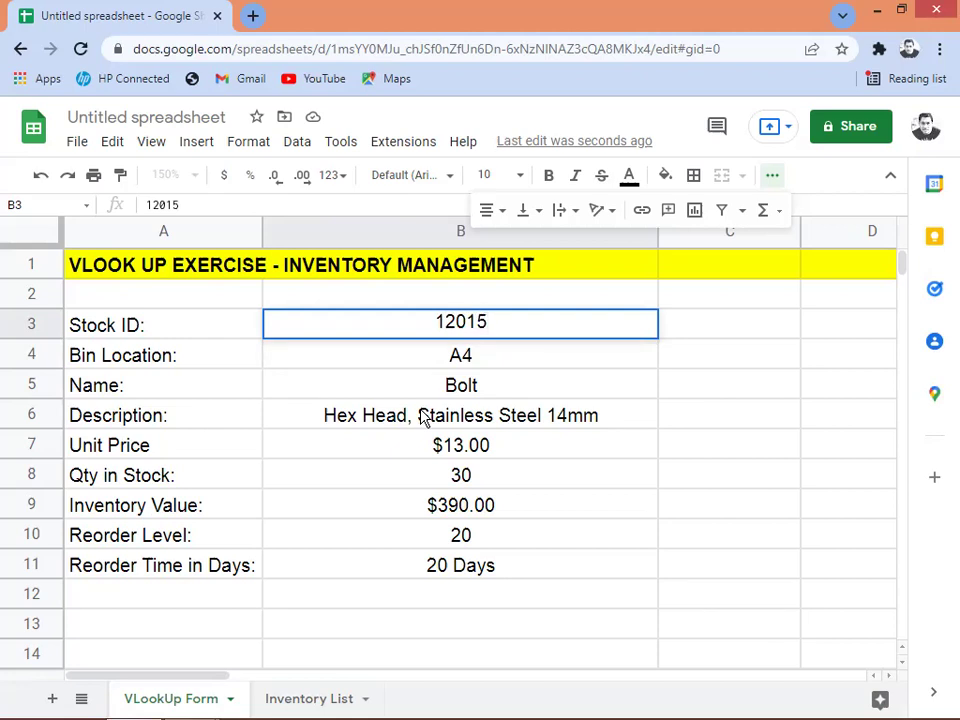
key("Return")
key("Up")
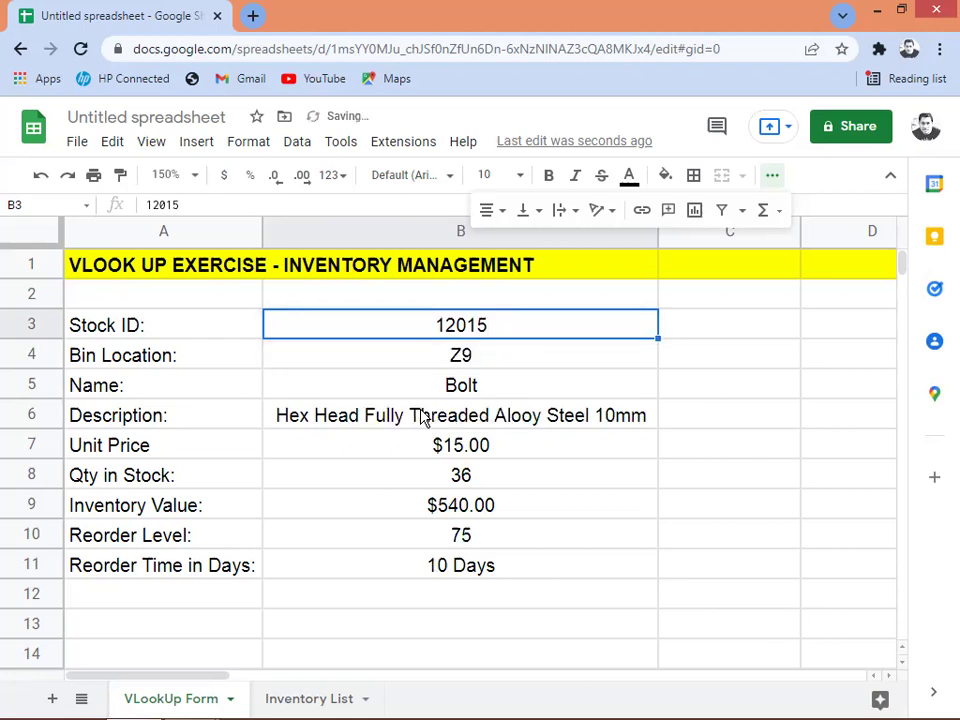
Step: Try Stock IDs 12020, 12025 and 12030 in B3
type("12020")
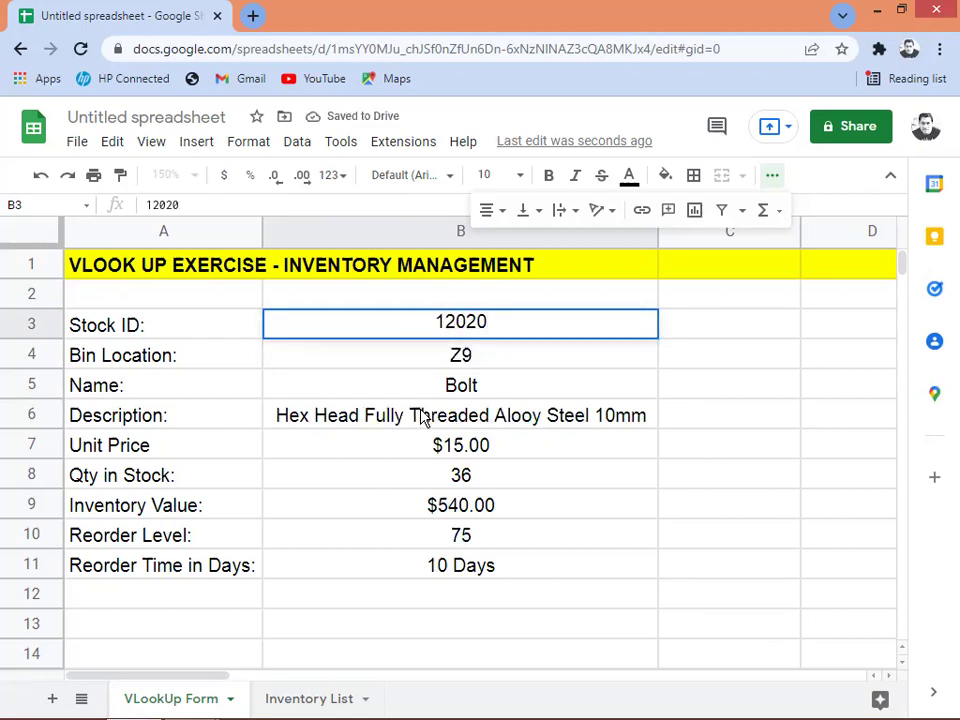
key("Tab")
key("Left")
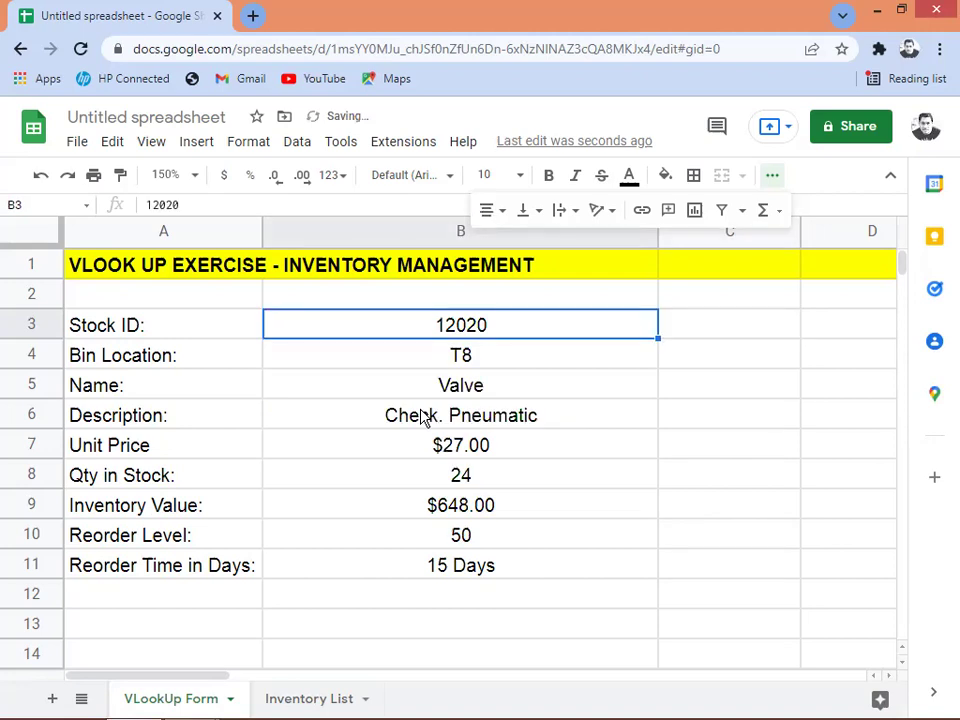
type("12")
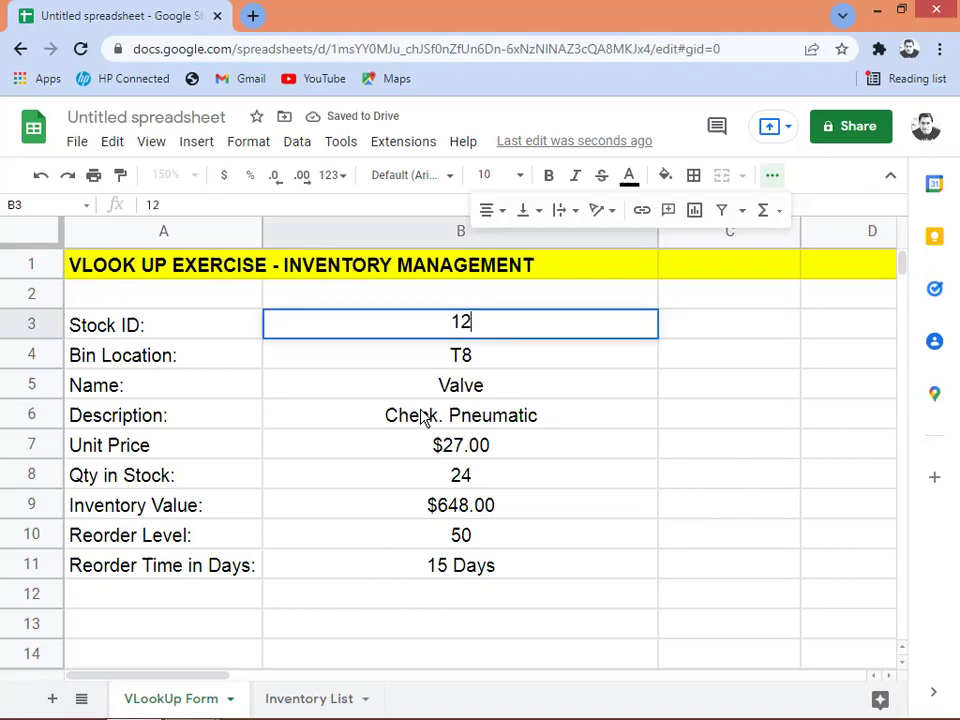
type("025")
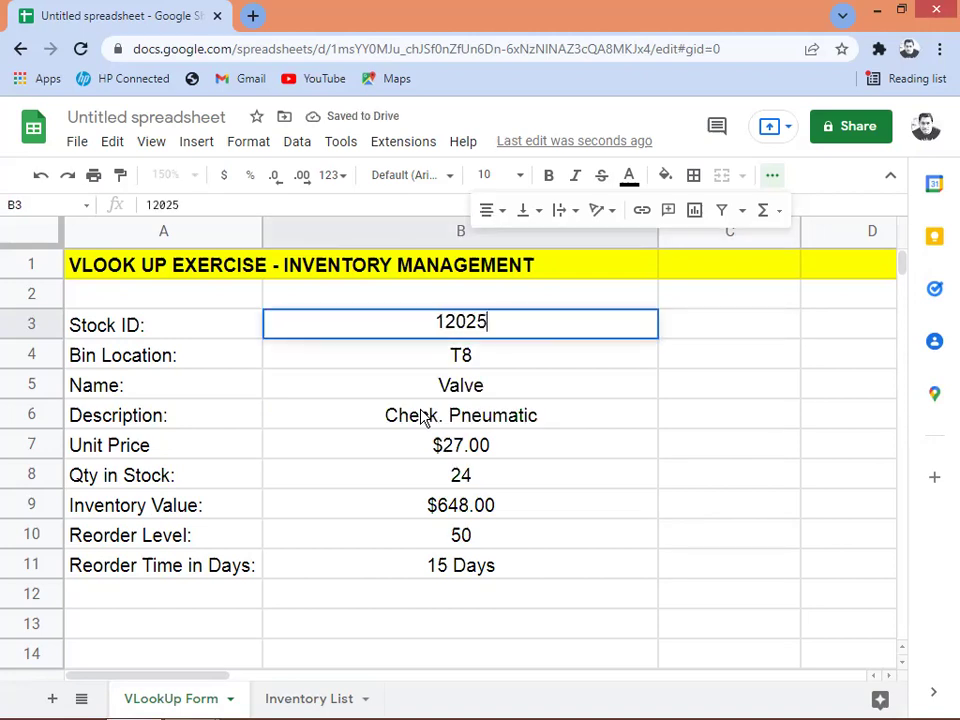
key("Tab")
key("Left")
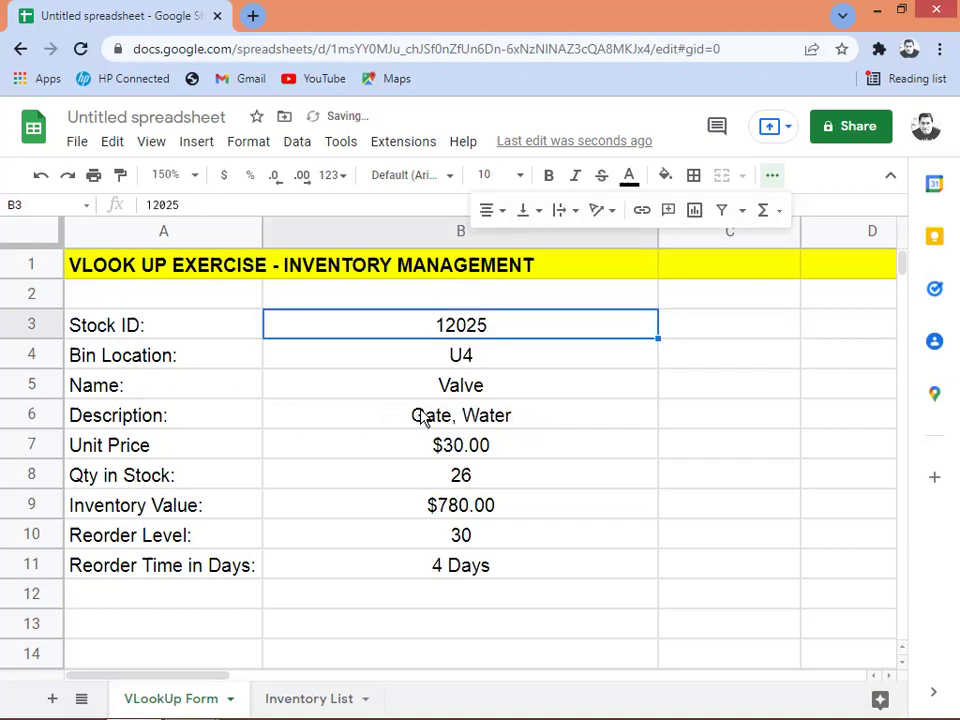
type("12030")
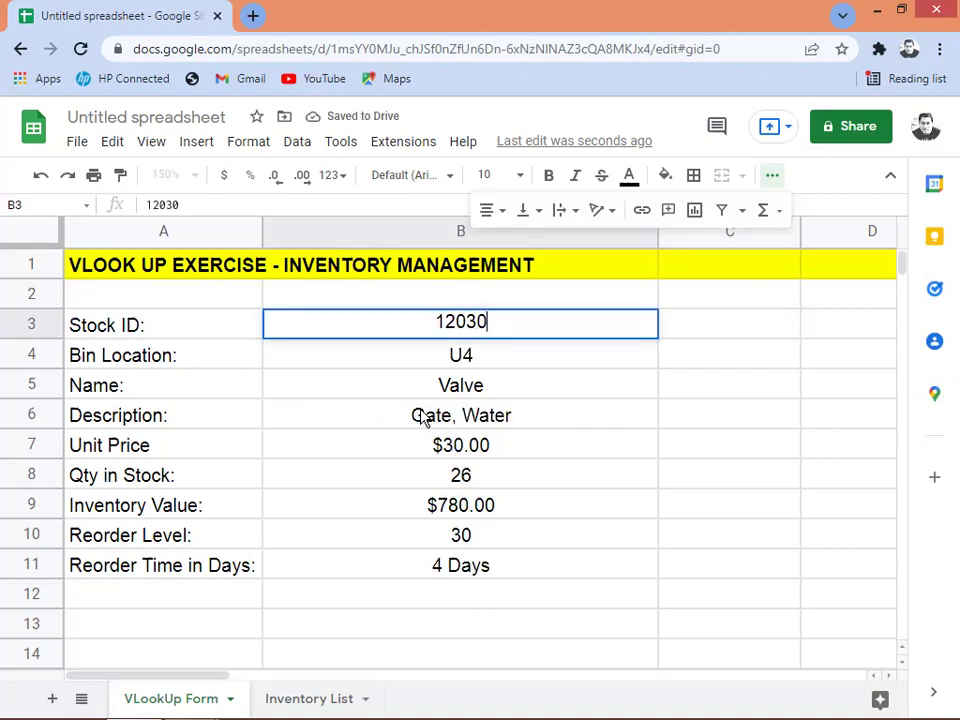
key("Tab")
key("Left")
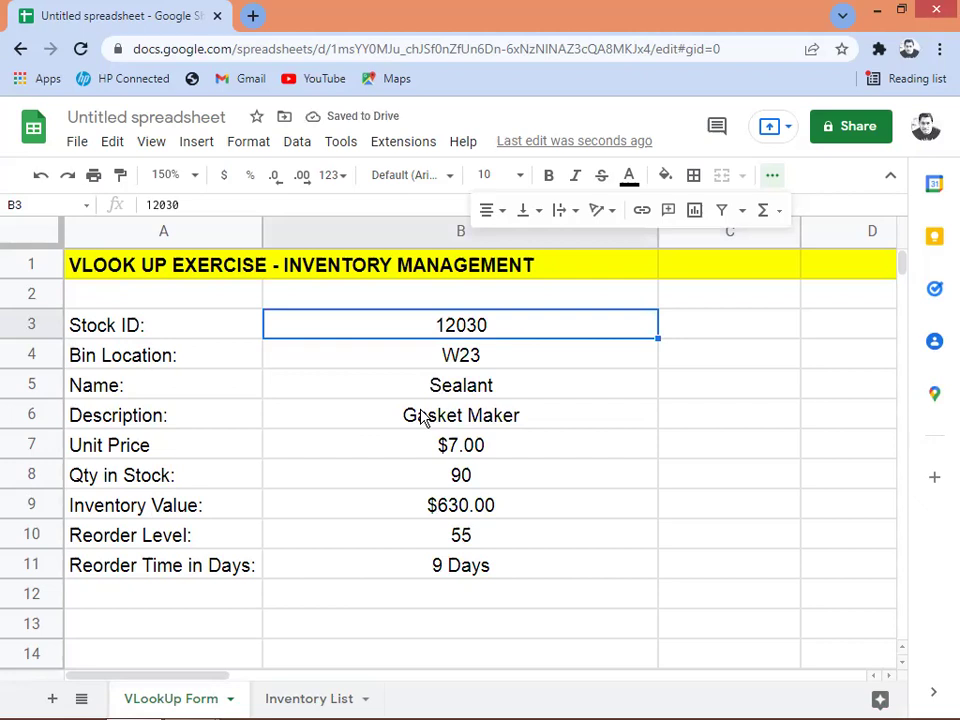
Step: Enter Stock ID 12047 and check its Metal Sheet details (P90, $24.00, 17 in stock)
type("120")
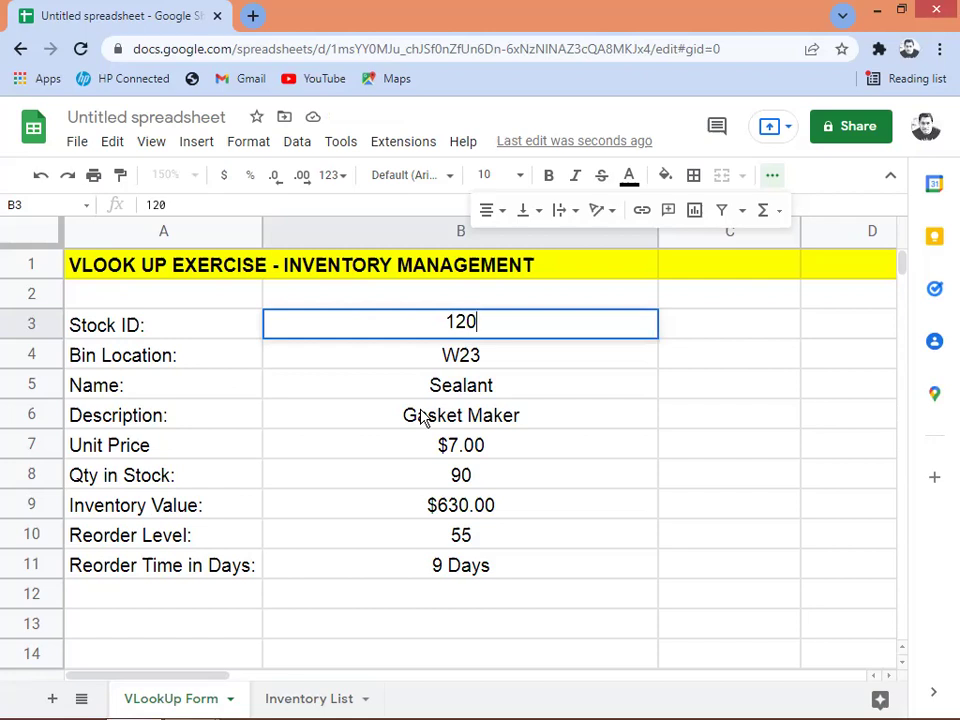
type("47")
key("Tab")
key("shift+Tab")
key("Down")
key("Down")
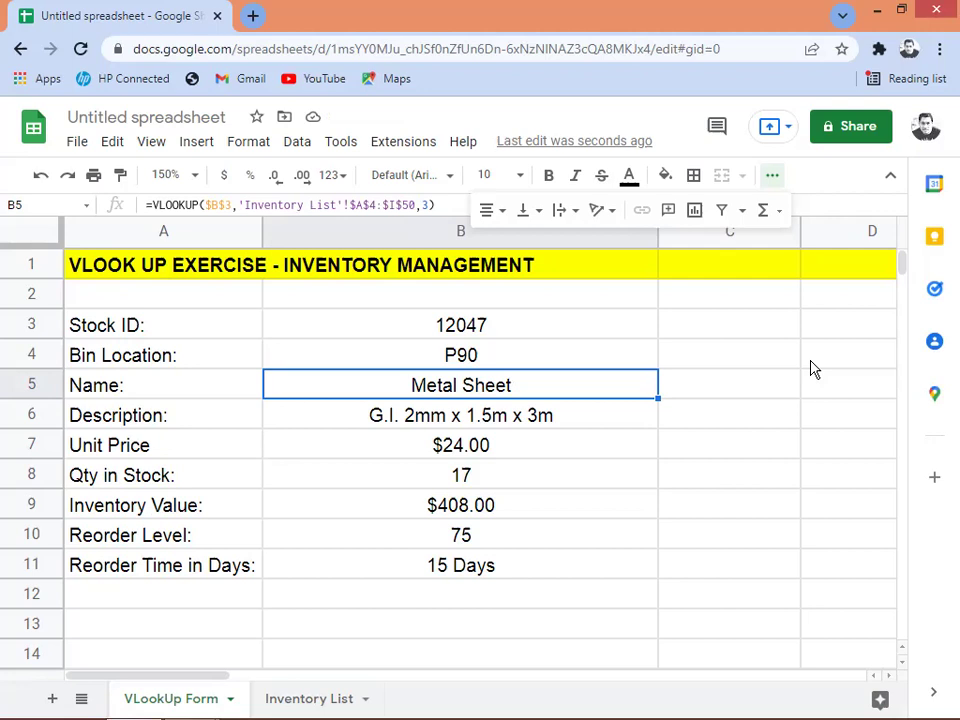
key("Up")
key("Left")
key("Up")
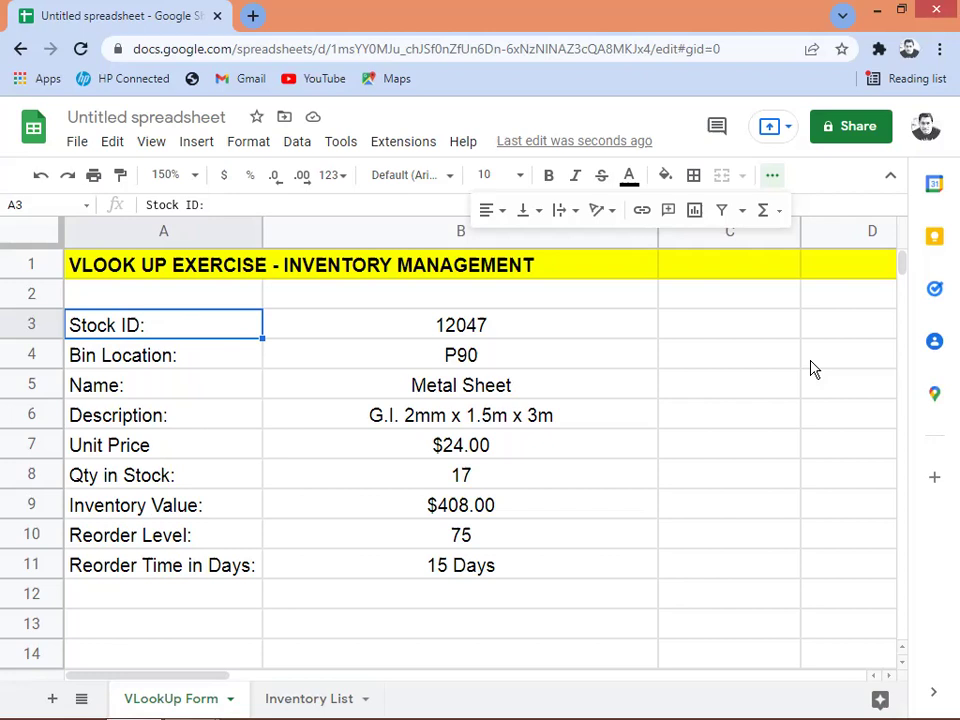
key("Right")
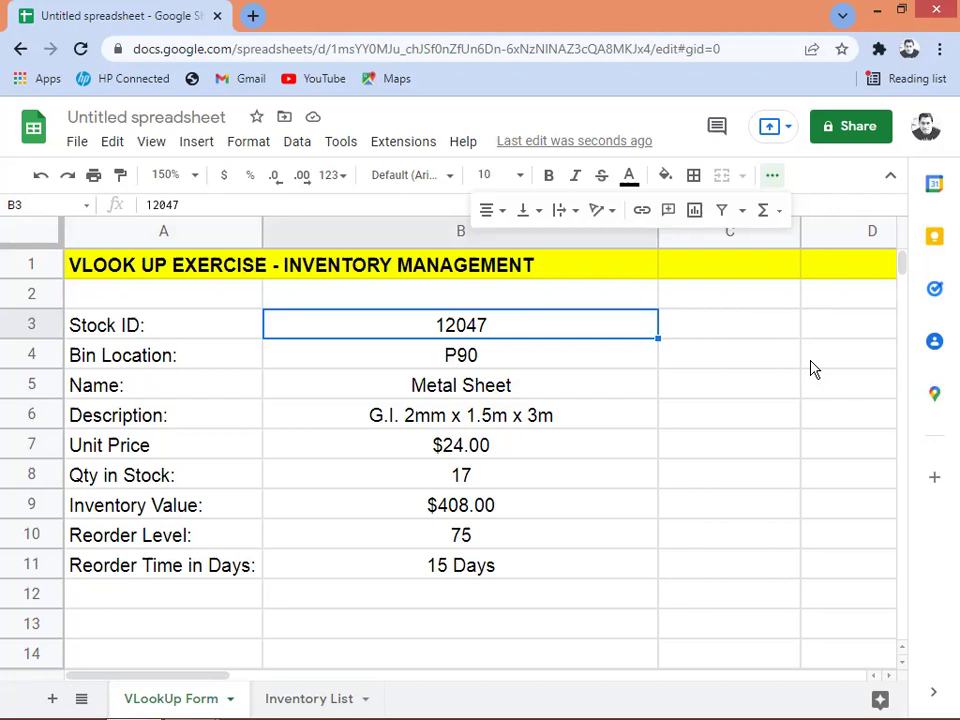